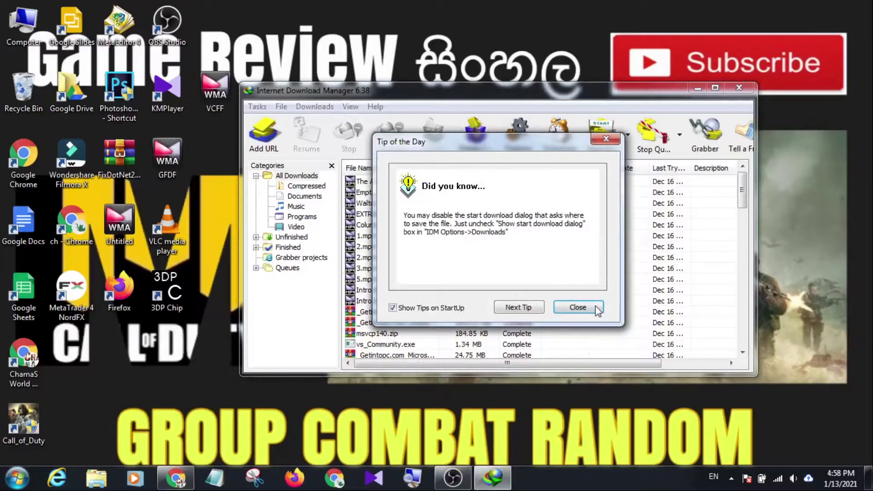
Review the settings for customizing IDM download panels in browsers, and close Internet Download Manager.
{"action": "left_click", "coordinate": [314, 106]}
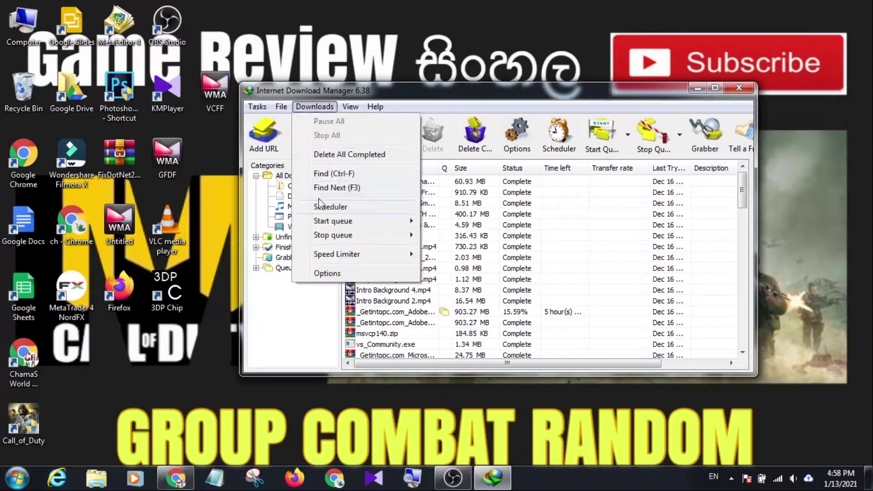
{"action": "left_click", "coordinate": [325, 273]}
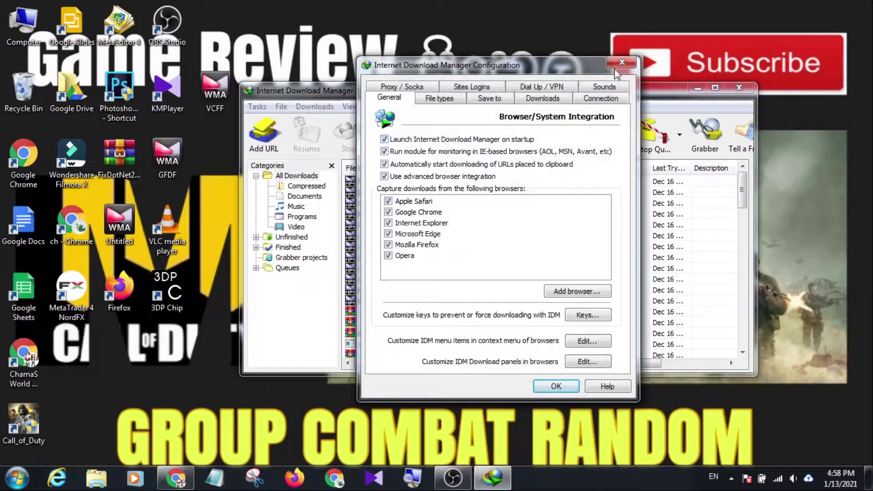
{"action": "left_click", "coordinate": [588, 362]}
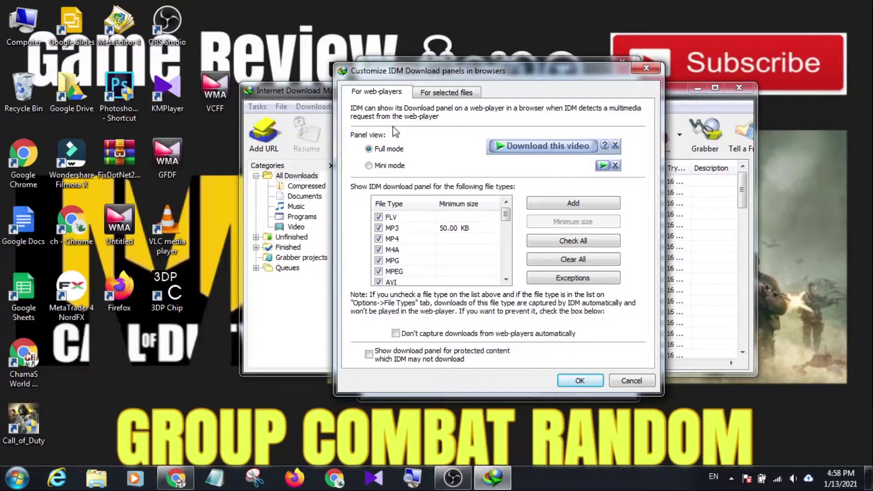
{"action": "left_click", "coordinate": [647, 68]}
{"action": "left_click", "coordinate": [634, 66]}
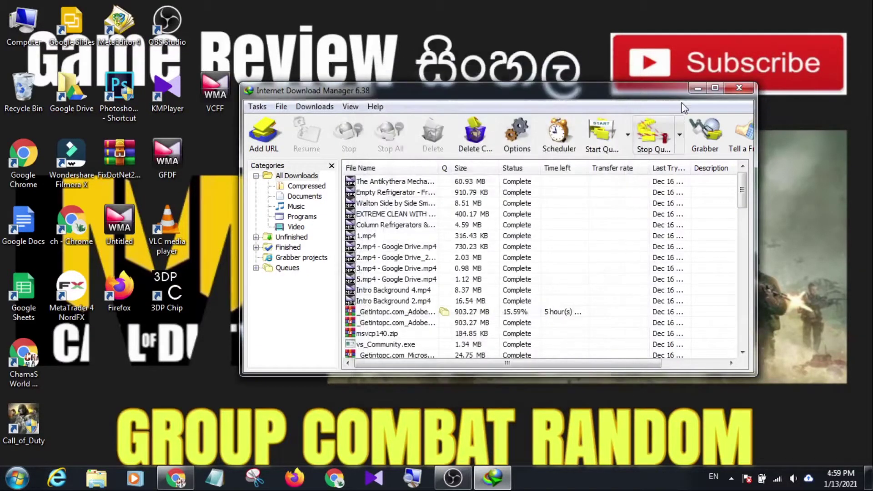
{"action": "left_click", "coordinate": [739, 88]}
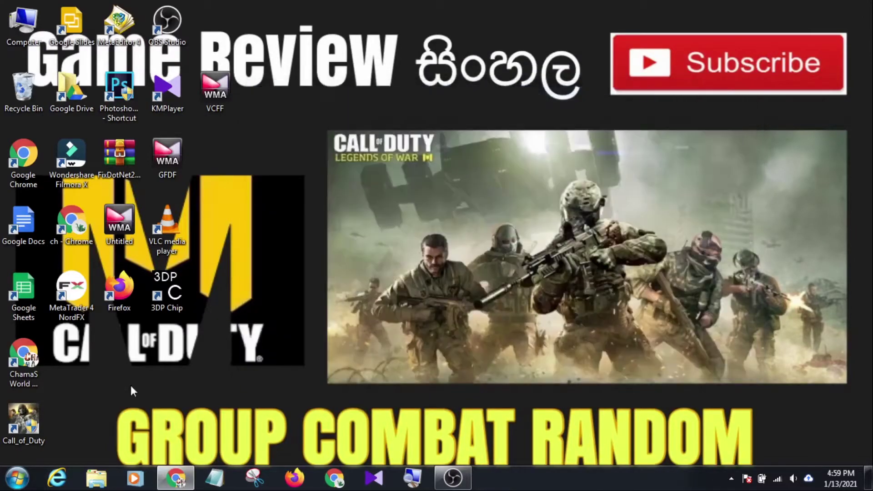
Switch to Chrome and start downloading the Call of Duty Christmas Party YouTube video with IDM as a 360p MP4 file.
{"action": "left_click", "coordinate": [175, 478]}
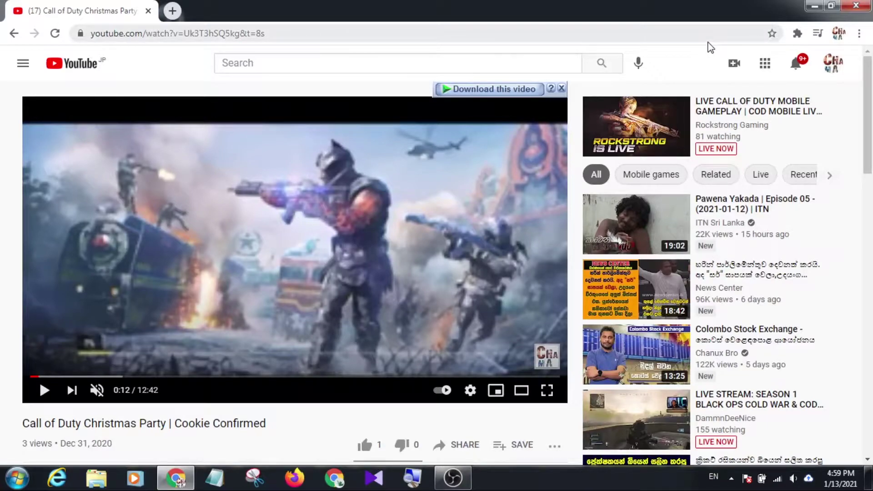
{"action": "left_click", "coordinate": [495, 90]}
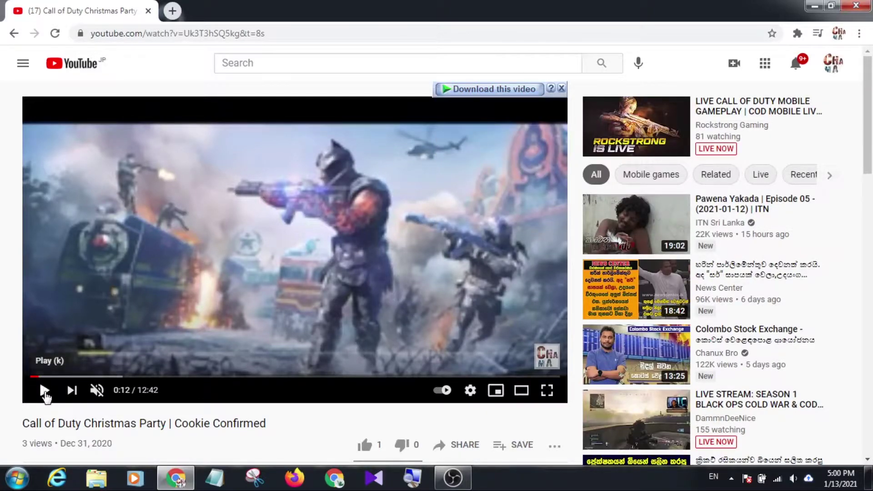
{"action": "left_click", "coordinate": [494, 89]}
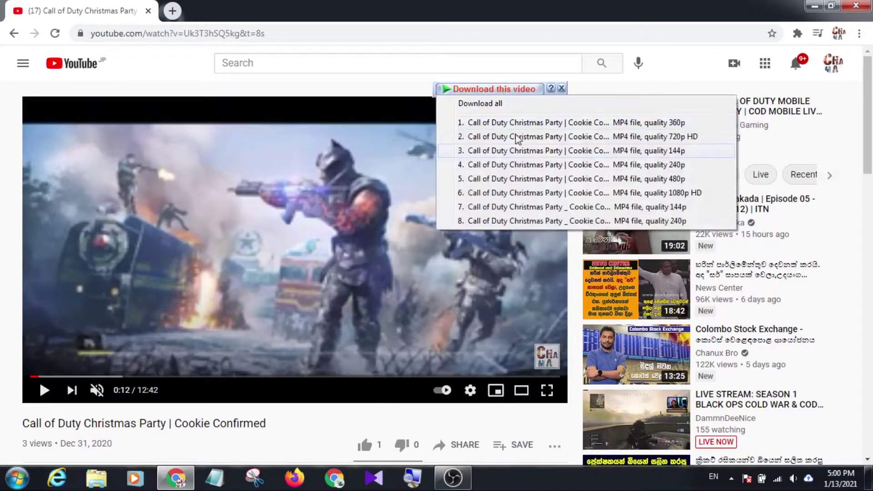
{"action": "left_click", "coordinate": [522, 124]}
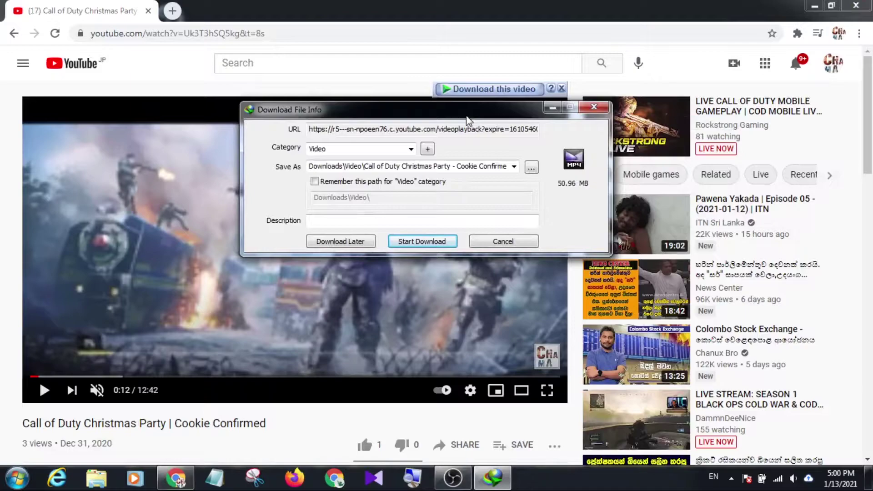
{"action": "left_click", "coordinate": [435, 242]}
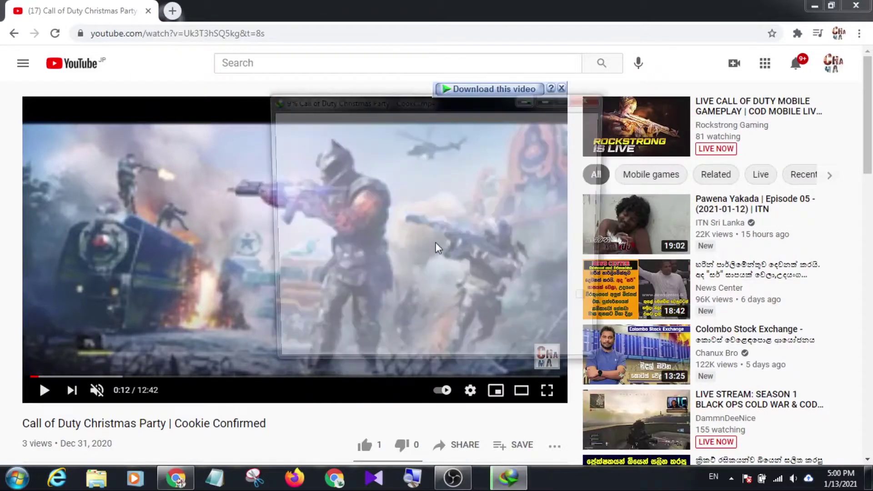
Pause the video download, resume it, and pause it again.
{"action": "left_click", "coordinate": [487, 248]}
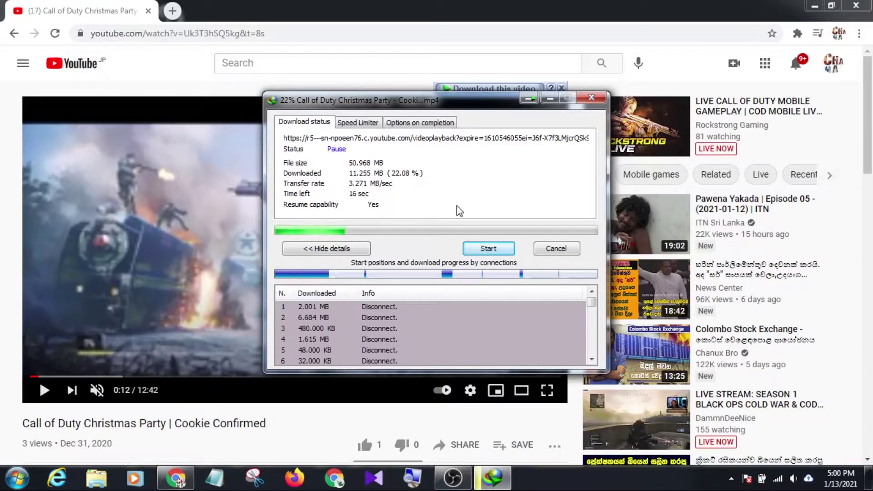
{"action": "left_click", "coordinate": [480, 246]}
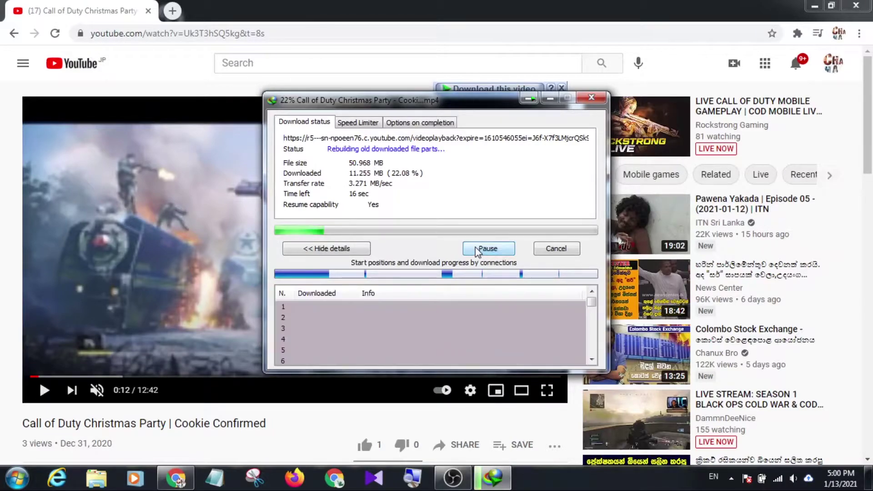
{"action": "left_click", "coordinate": [482, 248]}
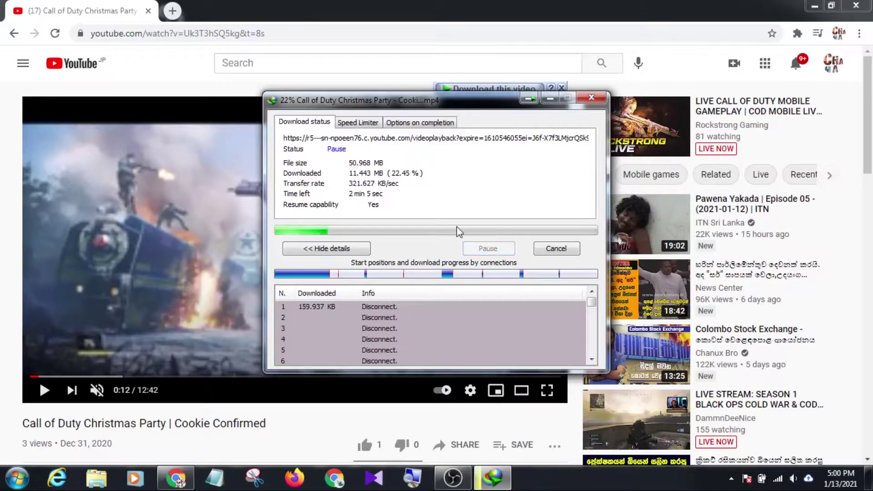
Try the completion options for turning off the computer and forcing processes to terminate, and restore the download complete dialog option.
{"action": "left_click", "coordinate": [415, 128]}
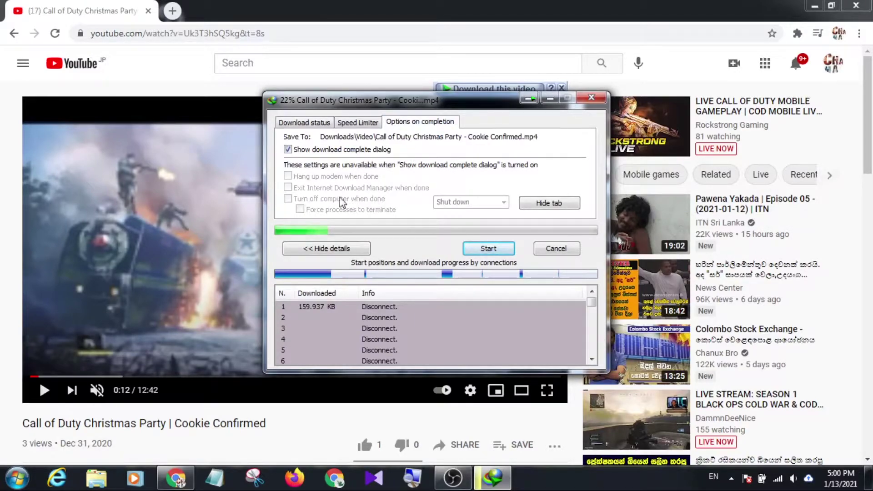
{"action": "left_click", "coordinate": [288, 150]}
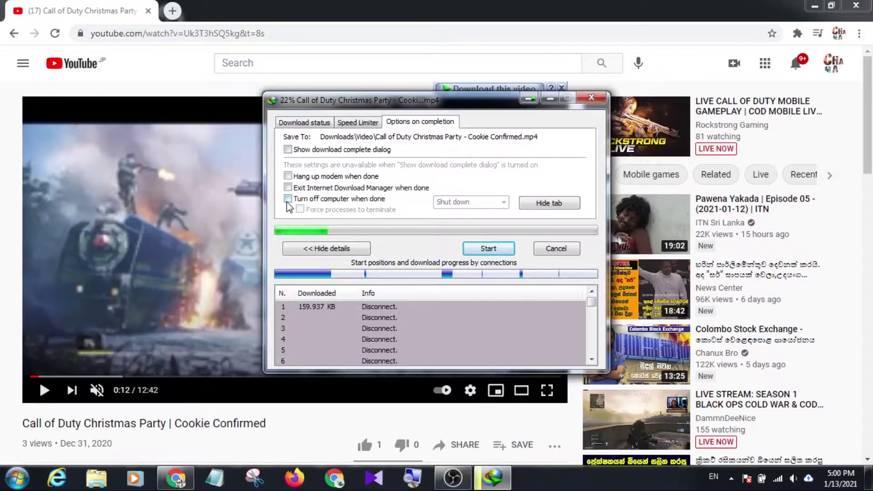
{"action": "left_click", "coordinate": [287, 200]}
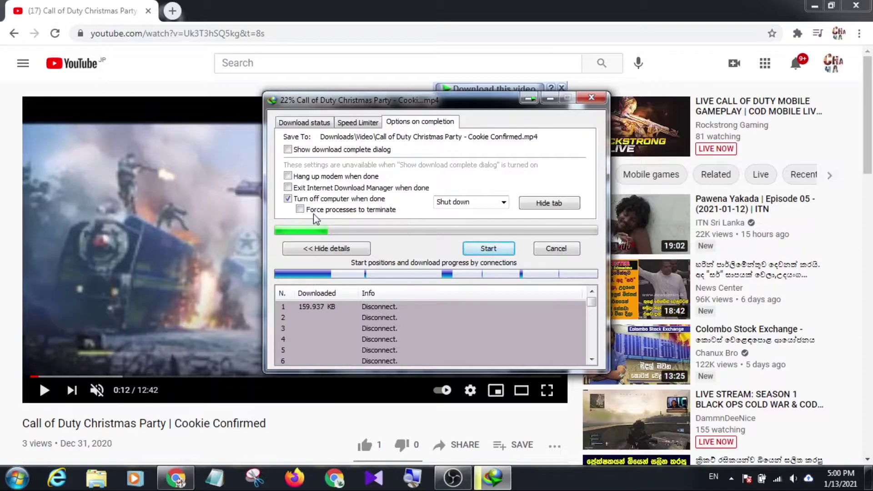
{"action": "left_click", "coordinate": [300, 209]}
{"action": "left_click", "coordinate": [298, 209]}
{"action": "left_click", "coordinate": [291, 199]}
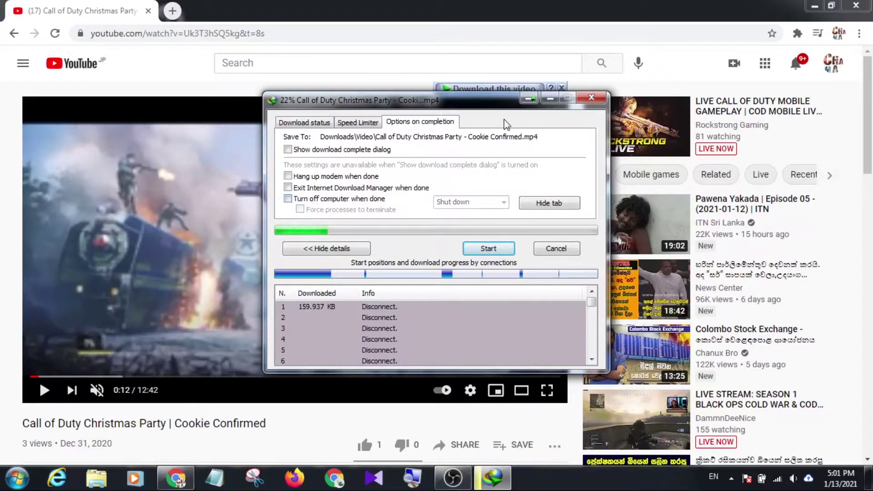
{"action": "left_click", "coordinate": [297, 151]}
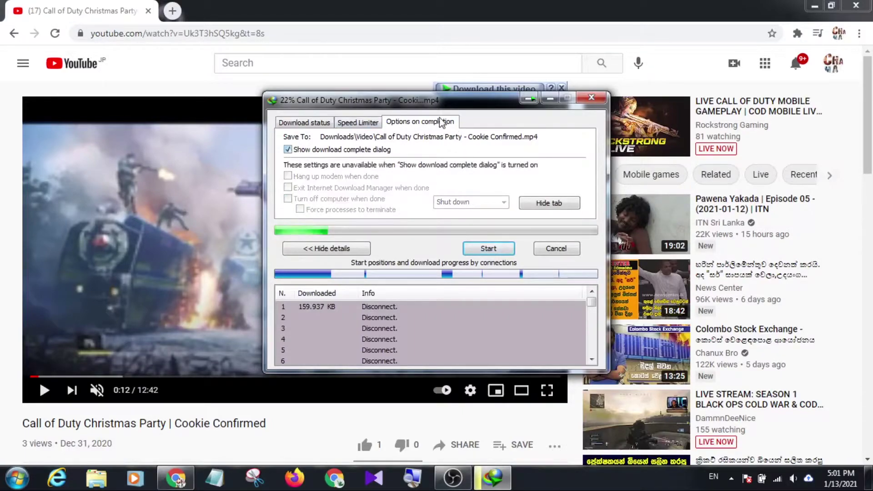
Check the download's Speed Limiter settings and its status, and close the download window.
{"action": "left_click", "coordinate": [361, 124]}
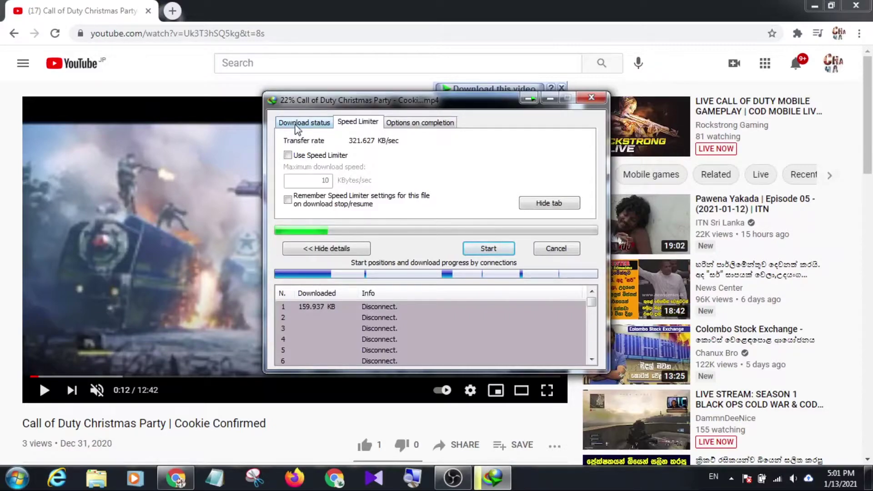
{"action": "left_click", "coordinate": [298, 125]}
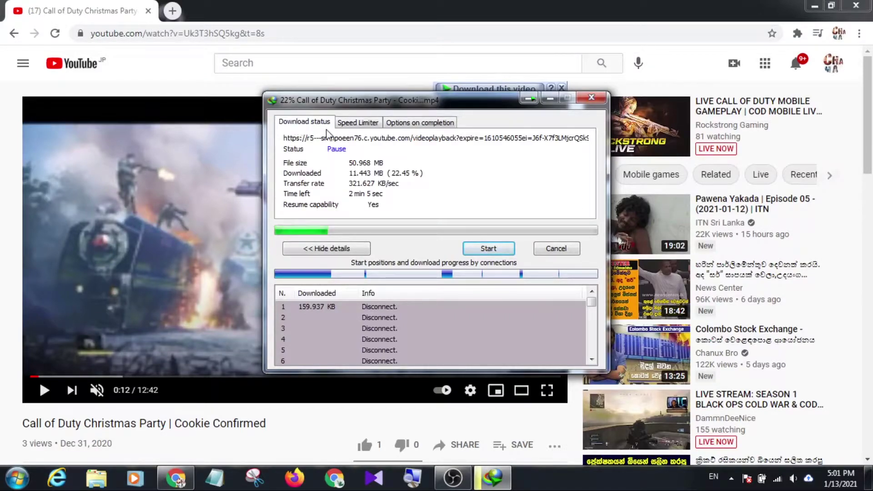
{"action": "left_click", "coordinate": [587, 100]}
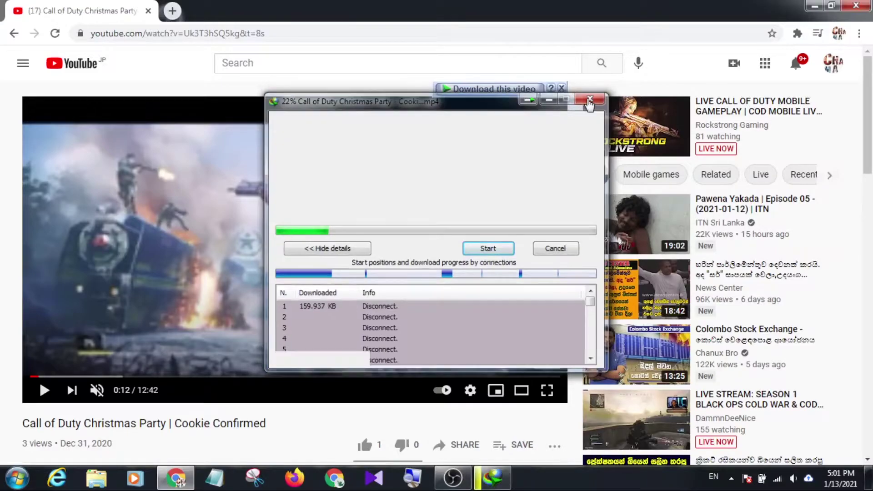
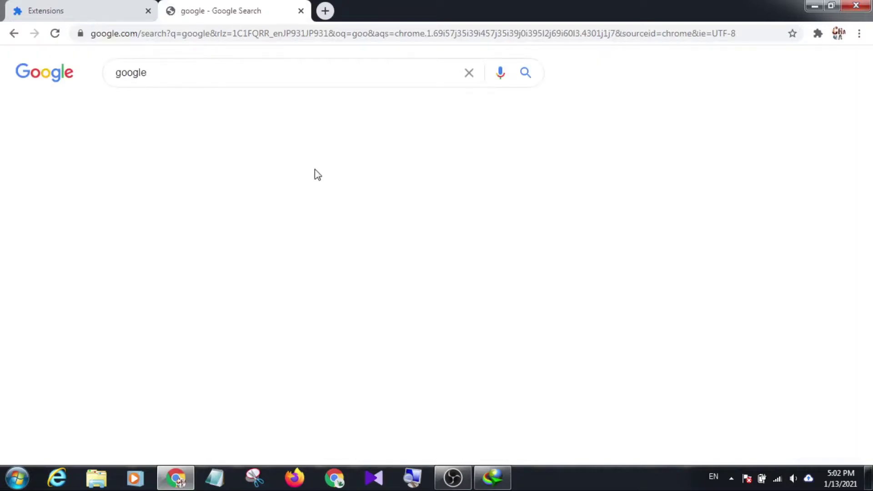
Search Google for "idm extension".
{"action": "left_click_drag", "start_coordinate": [162, 73], "coordinate": [10, 79]}
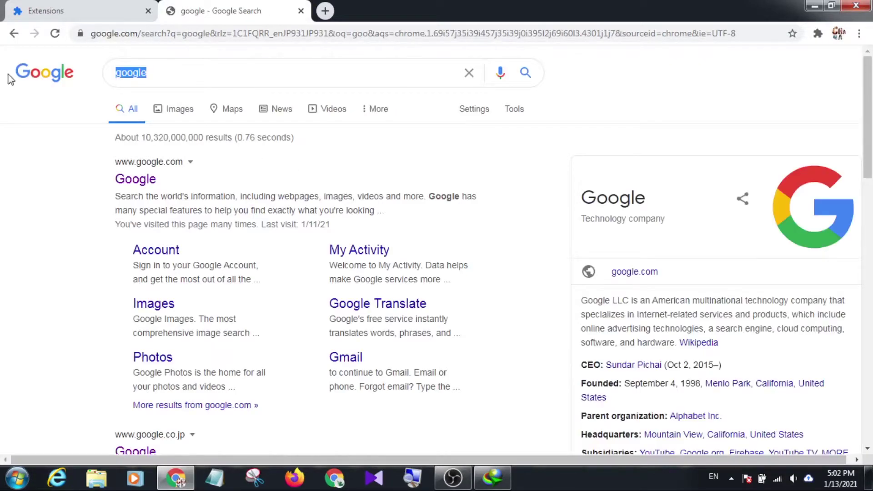
{"action": "type", "text": "idm"}
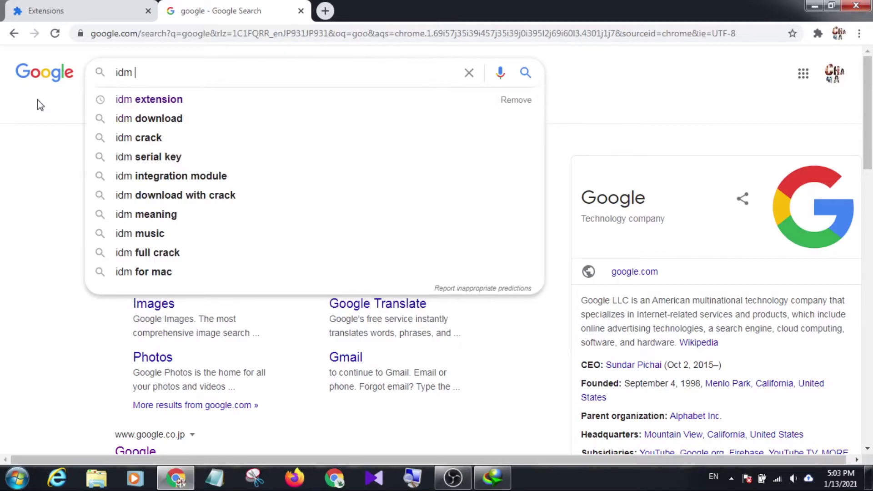
{"action": "left_click", "coordinate": [167, 100]}
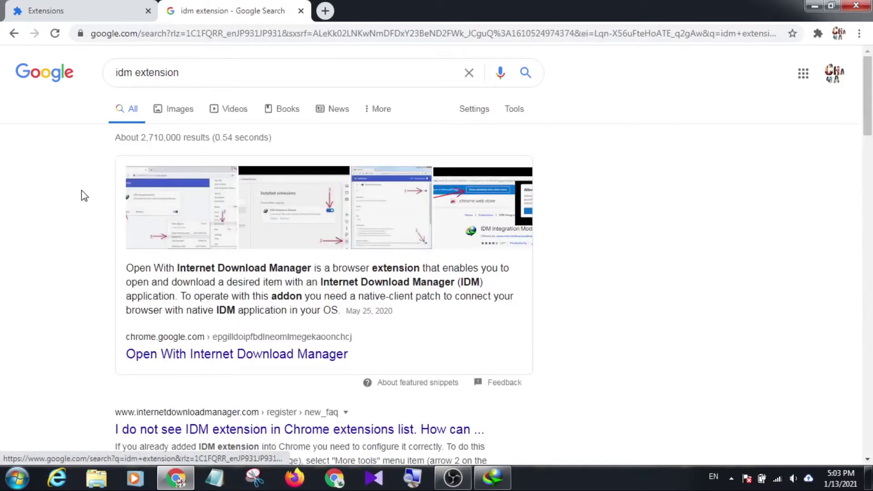
Open the Chrome Web Store result "Download by Internet Download Manager" in a new tab and switch to it.
{"action": "scroll", "coordinate": [92, 198], "scroll_direction": "down", "scroll_amount": 4}
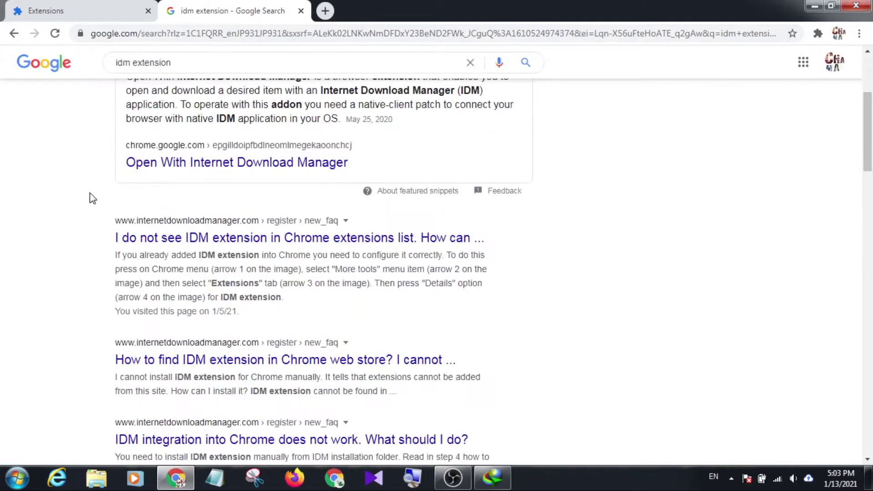
{"action": "scroll", "coordinate": [71, 207], "scroll_direction": "down", "scroll_amount": 4}
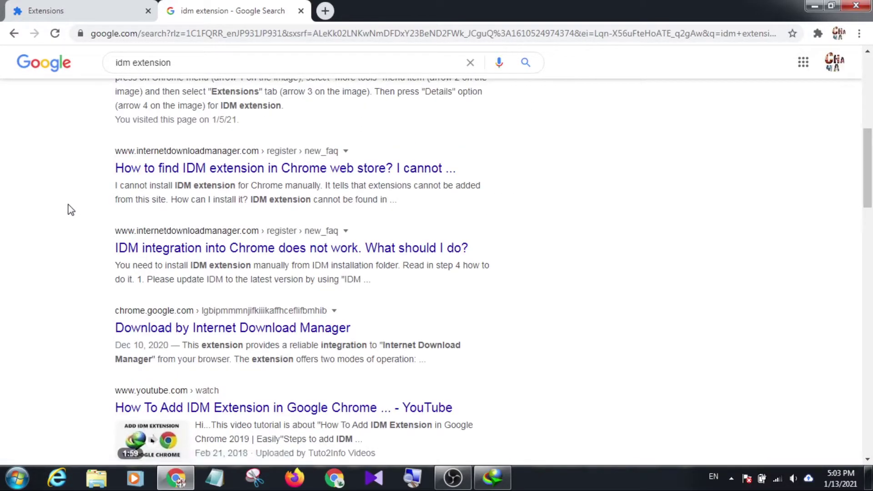
{"action": "scroll", "coordinate": [71, 210], "scroll_direction": "down", "scroll_amount": 5}
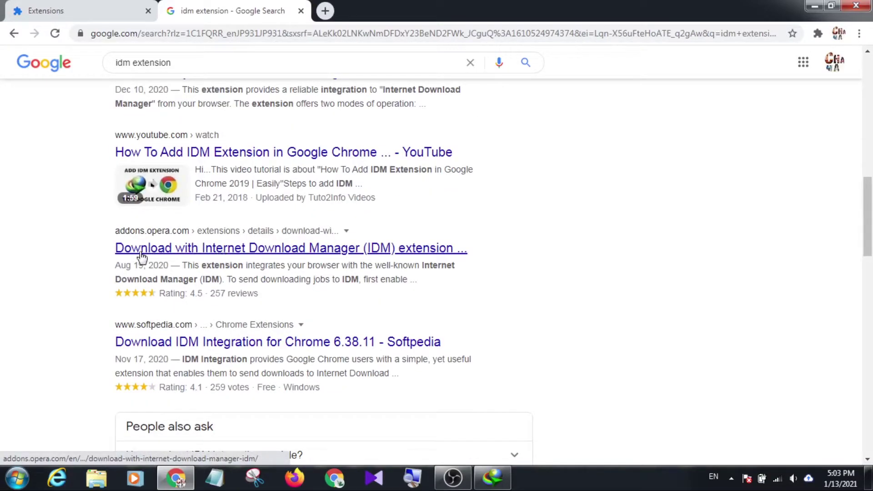
{"action": "scroll", "coordinate": [69, 253], "scroll_direction": "down", "scroll_amount": 1}
{"action": "scroll", "coordinate": [68, 254], "scroll_direction": "up", "scroll_amount": 3}
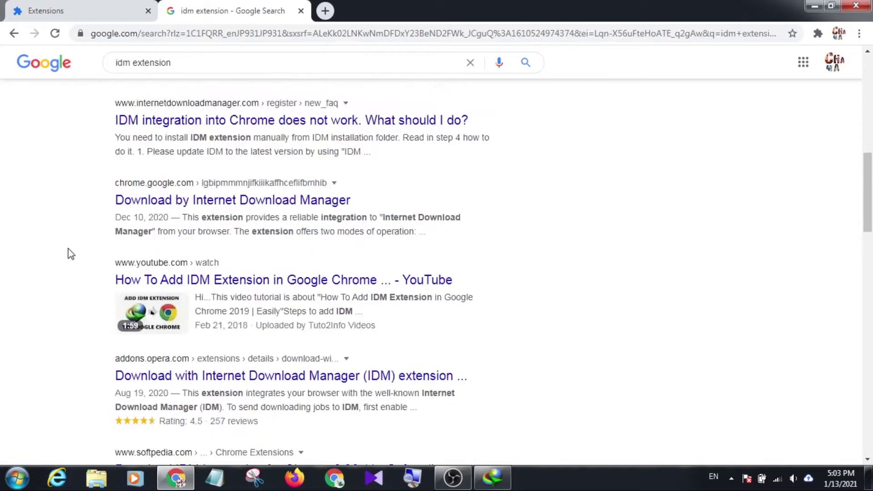
{"action": "right_click", "coordinate": [209, 207]}
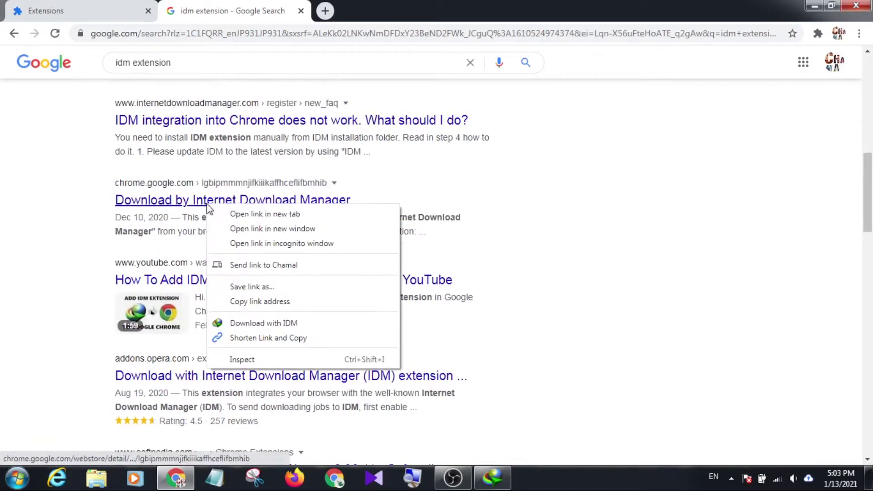
{"action": "left_click", "coordinate": [245, 214]}
{"action": "left_click", "coordinate": [348, 4]}
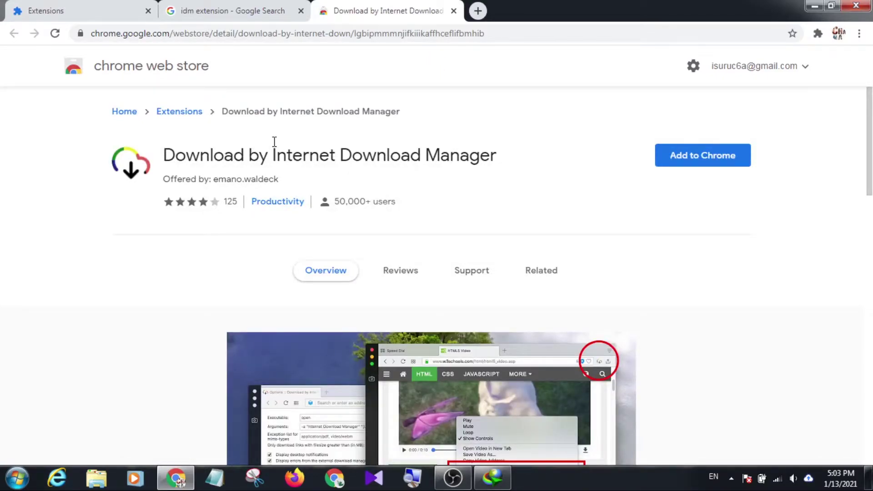
Search the Chrome Web Store for "idm" from the store's home page.
{"action": "scroll", "coordinate": [274, 142], "scroll_direction": "down", "scroll_amount": 6}
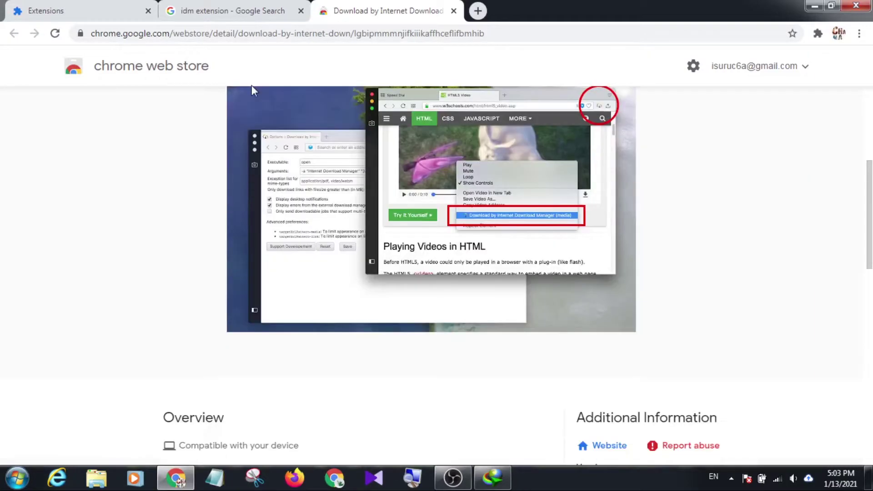
{"action": "scroll", "coordinate": [252, 86], "scroll_direction": "up", "scroll_amount": 6}
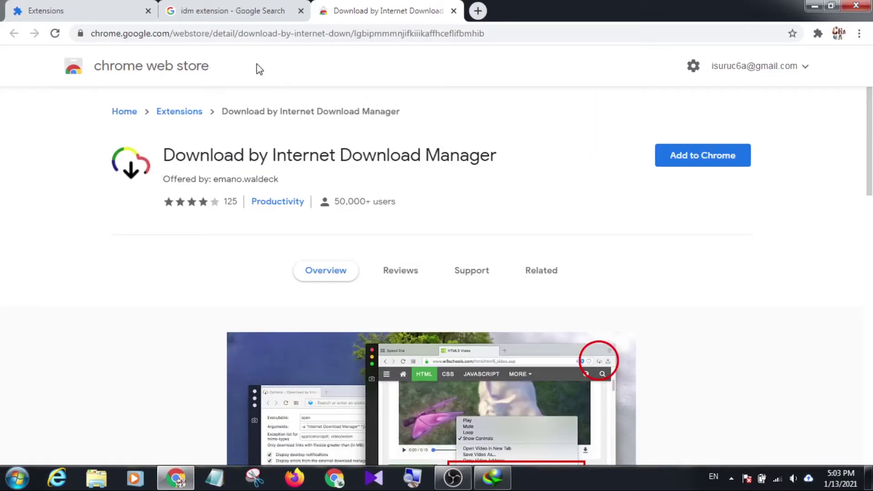
{"action": "left_click", "coordinate": [173, 72]}
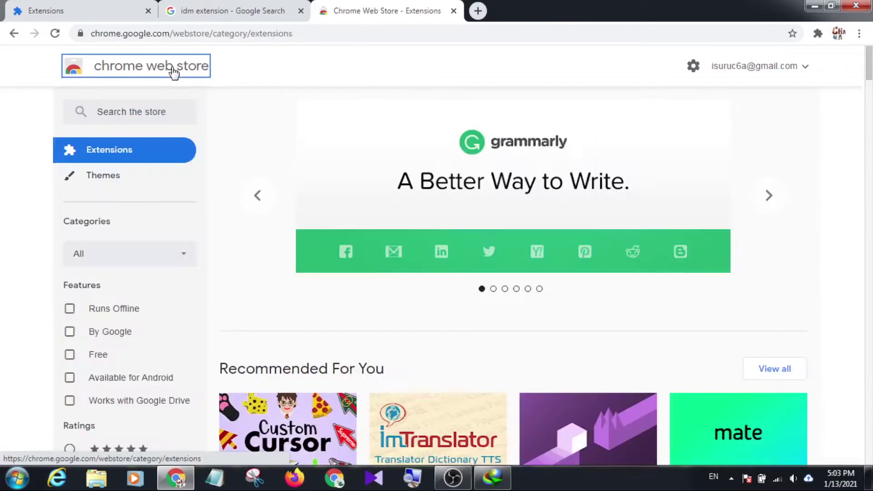
{"action": "left_click", "coordinate": [135, 112]}
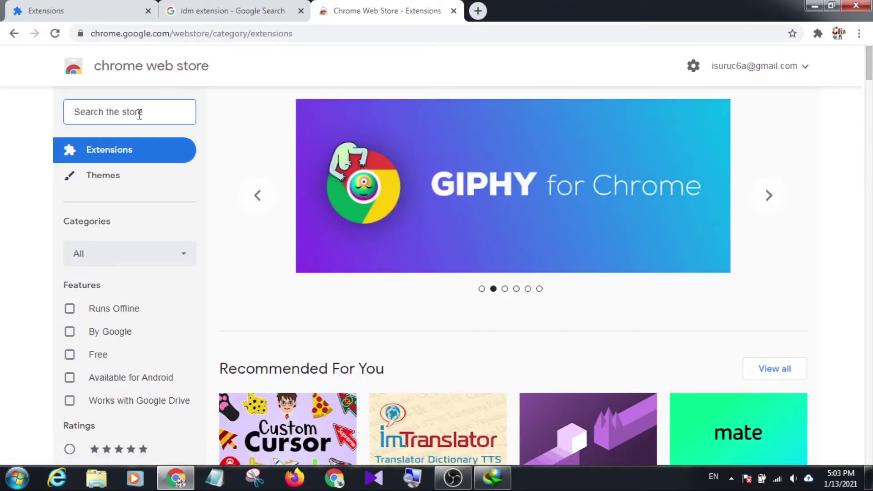
{"action": "type", "text": "i"}
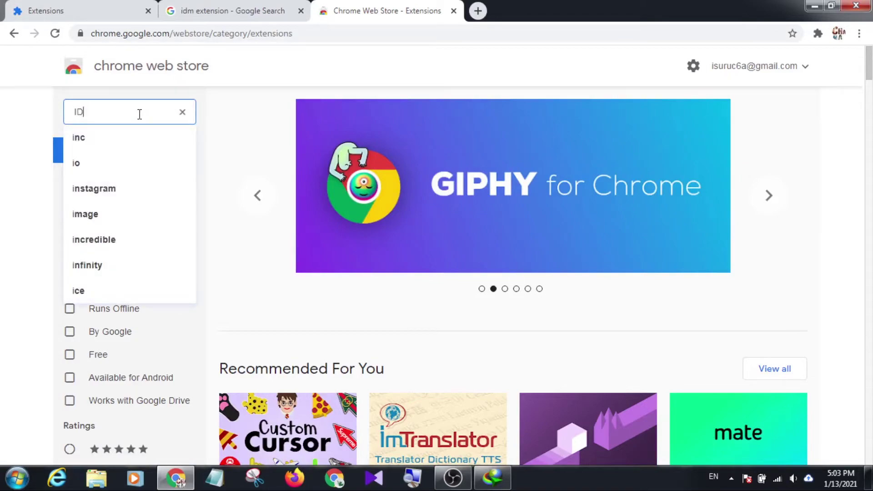
{"action": "type", "text": "D"}
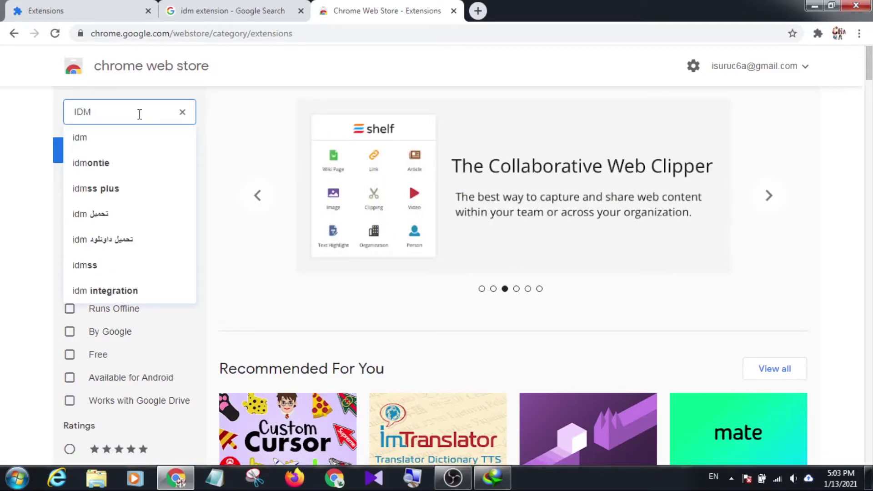
{"action": "left_click", "coordinate": [83, 132]}
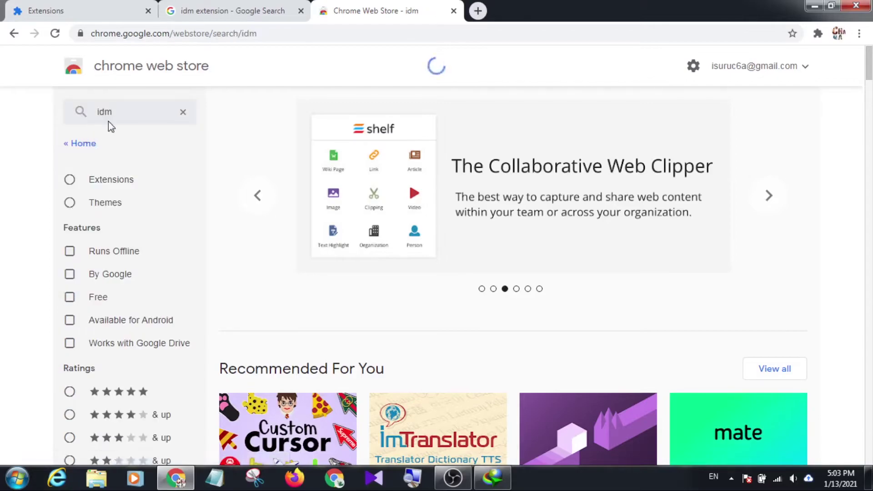
Look through the store's "idm" results and switch the store to another signed-in Google account.
{"action": "scroll", "coordinate": [250, 139], "scroll_direction": "down", "scroll_amount": 6}
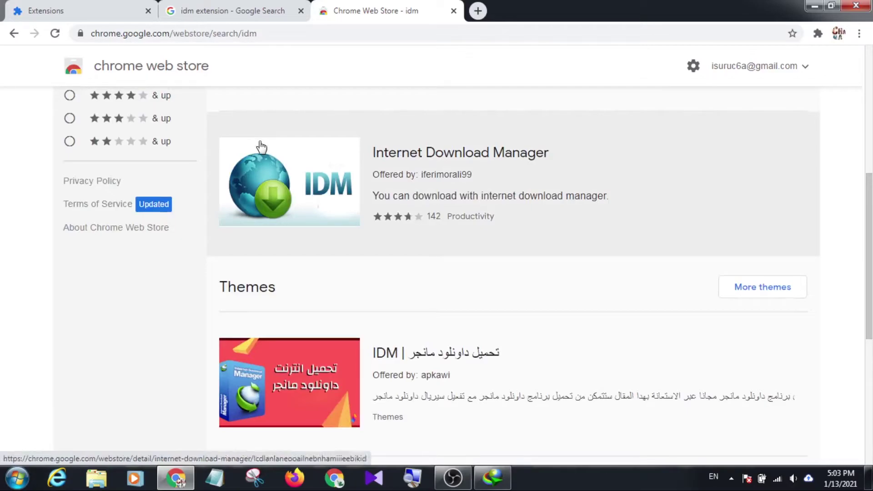
{"action": "scroll", "coordinate": [264, 149], "scroll_direction": "down", "scroll_amount": 3}
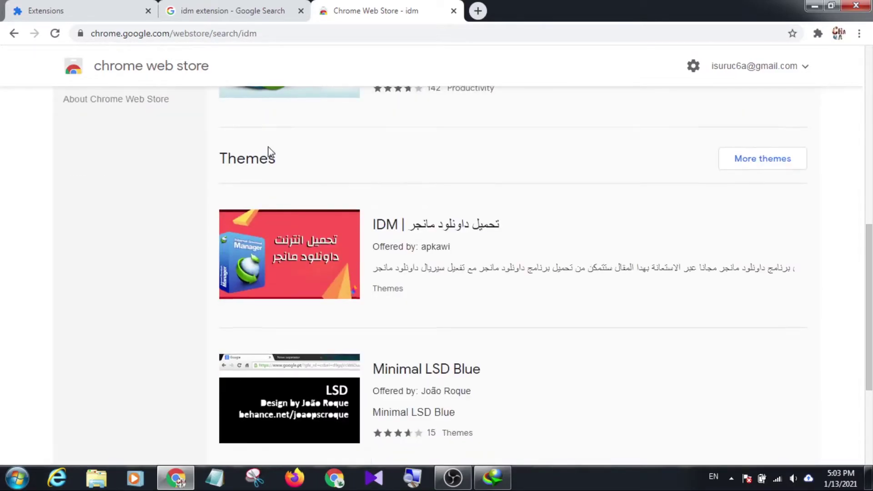
{"action": "scroll", "coordinate": [268, 151], "scroll_direction": "down", "scroll_amount": 4}
{"action": "scroll", "coordinate": [269, 153], "scroll_direction": "up", "scroll_amount": 7}
{"action": "scroll", "coordinate": [271, 154], "scroll_direction": "up", "scroll_amount": 7}
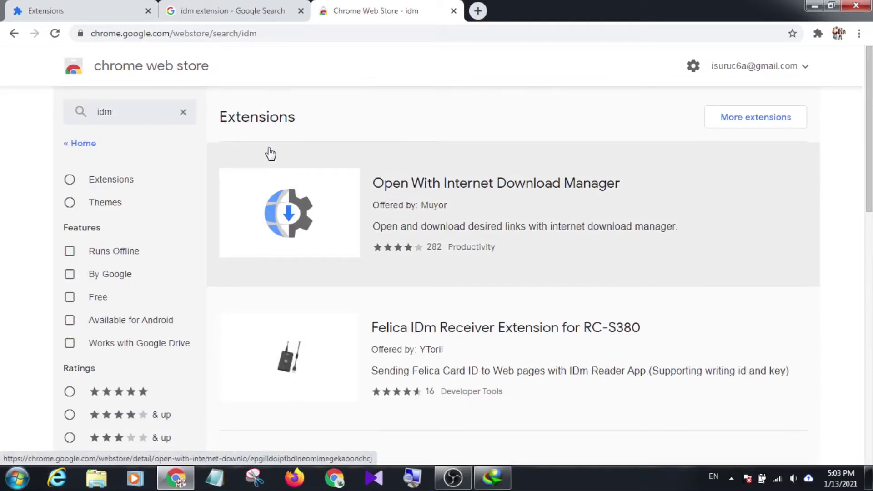
{"action": "left_click", "coordinate": [805, 68]}
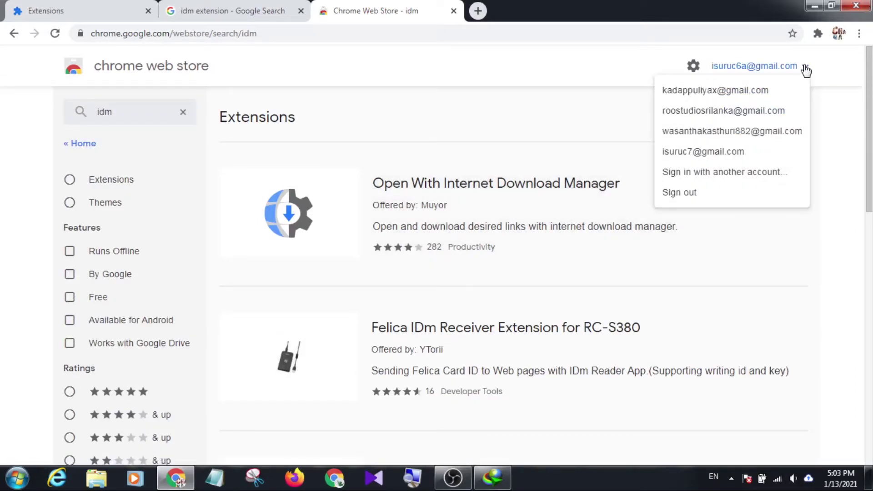
{"action": "left_click", "coordinate": [688, 111]}
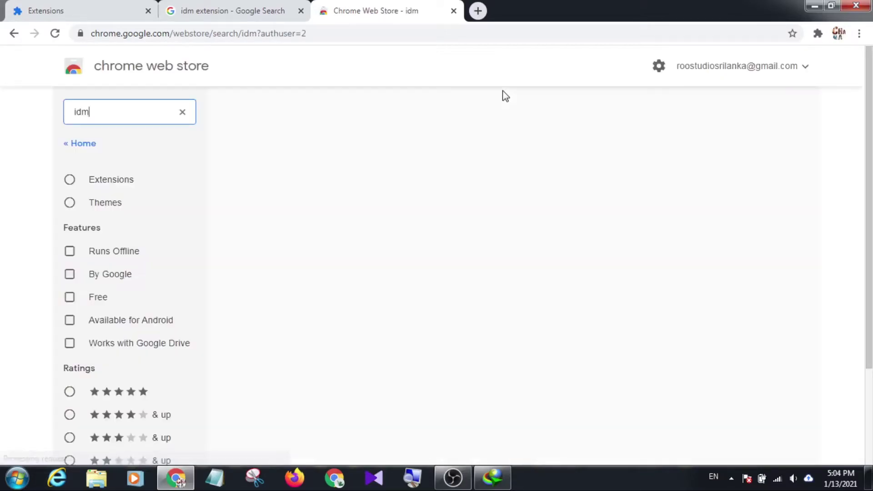
Open the "Internet Download Manager" extension from the store results and examine its overview and preview images.
{"action": "scroll", "coordinate": [495, 120], "scroll_direction": "down", "scroll_amount": 4}
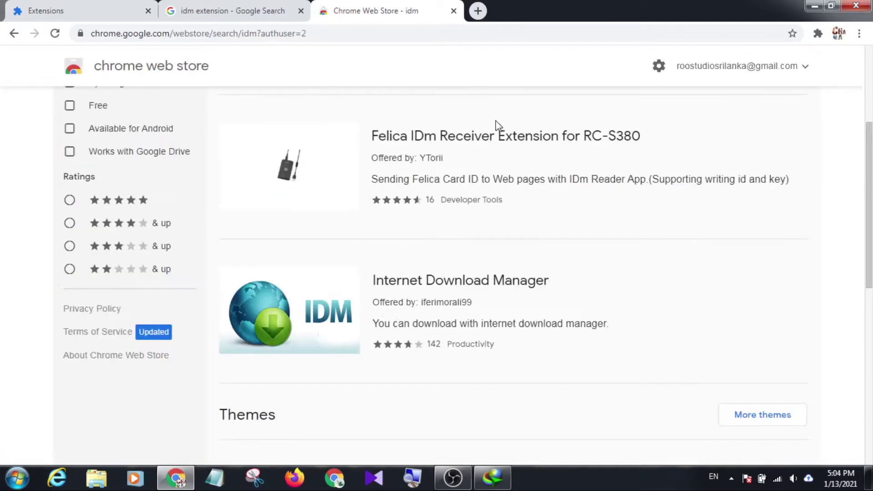
{"action": "scroll", "coordinate": [497, 127], "scroll_direction": "down", "scroll_amount": 5}
{"action": "scroll", "coordinate": [478, 139], "scroll_direction": "up", "scroll_amount": 7}
{"action": "scroll", "coordinate": [475, 136], "scroll_direction": "down", "scroll_amount": 3}
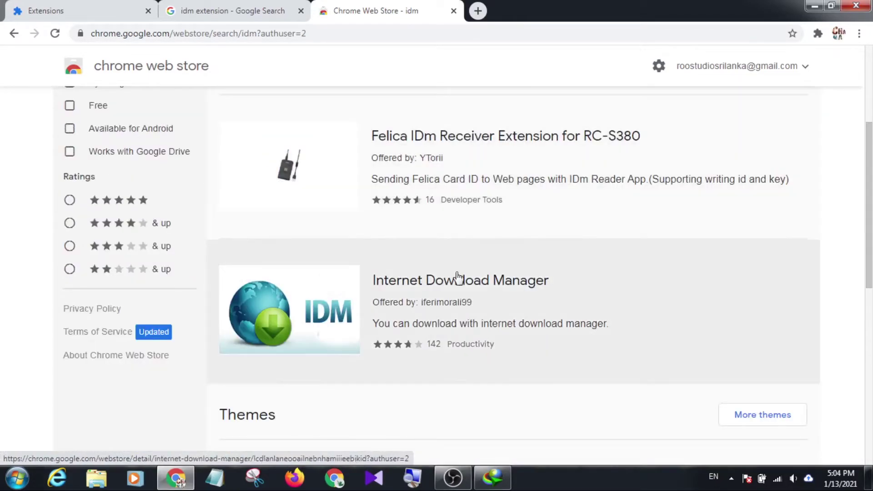
{"action": "left_click", "coordinate": [458, 277]}
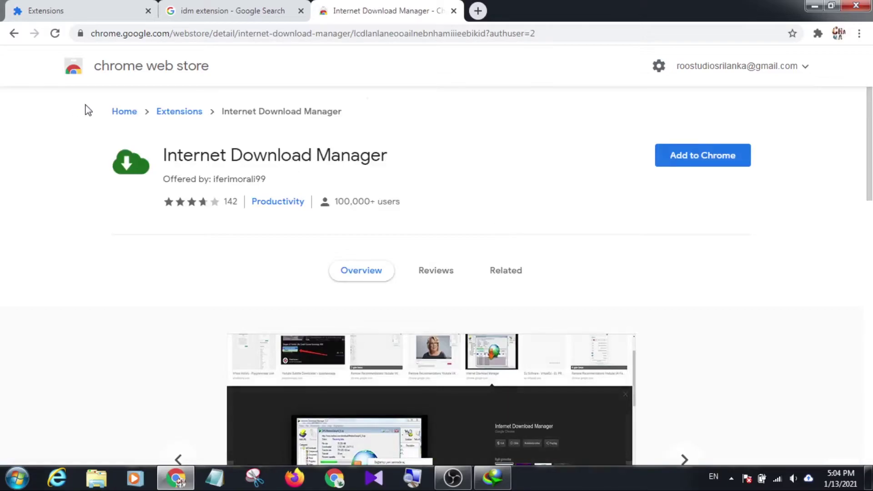
{"action": "scroll", "coordinate": [178, 184], "scroll_direction": "down", "scroll_amount": 3}
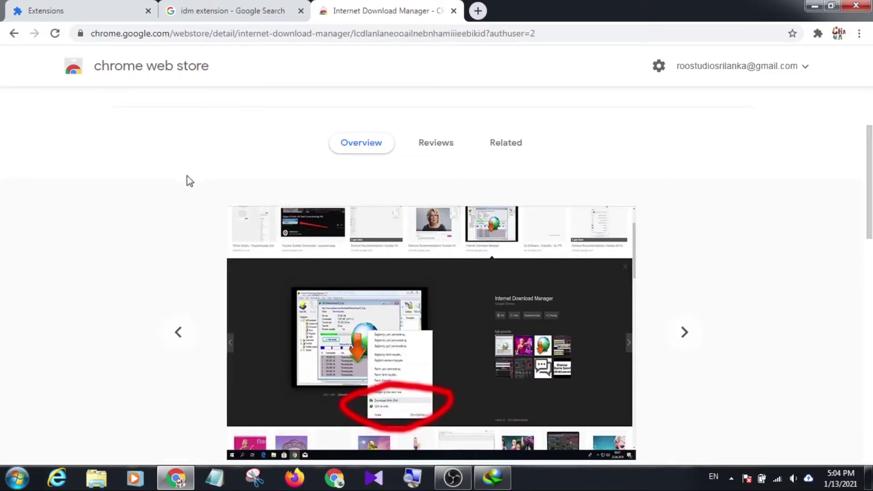
{"action": "scroll", "coordinate": [190, 179], "scroll_direction": "up", "scroll_amount": 3}
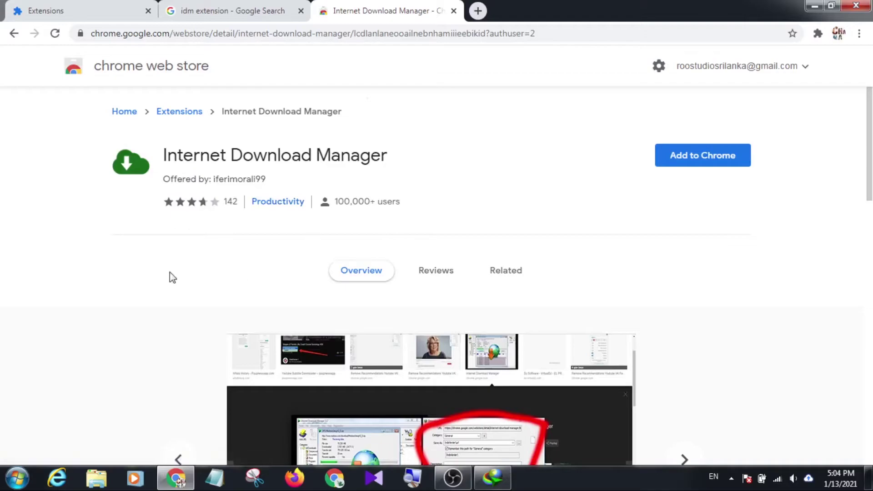
{"action": "scroll", "coordinate": [182, 273], "scroll_direction": "down", "scroll_amount": 4}
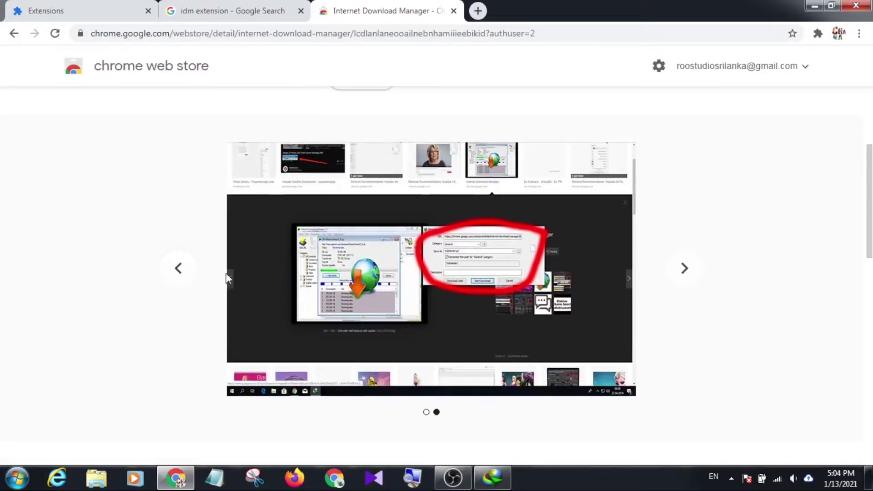
{"action": "scroll", "coordinate": [200, 271], "scroll_direction": "up", "scroll_amount": 4}
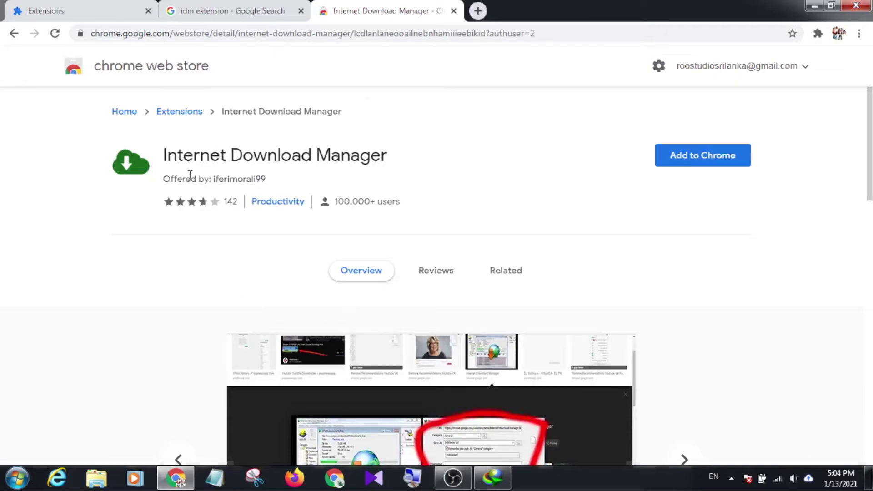
Open Chrome's installed extensions page and copy the name "IDM Integration Module".
{"action": "left_click", "coordinate": [859, 33]}
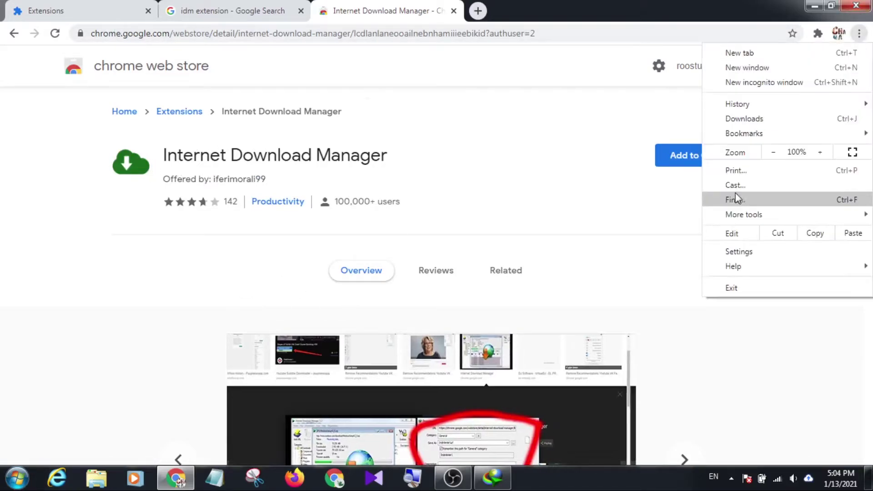
{"action": "mouse_move", "coordinate": [741, 217]}
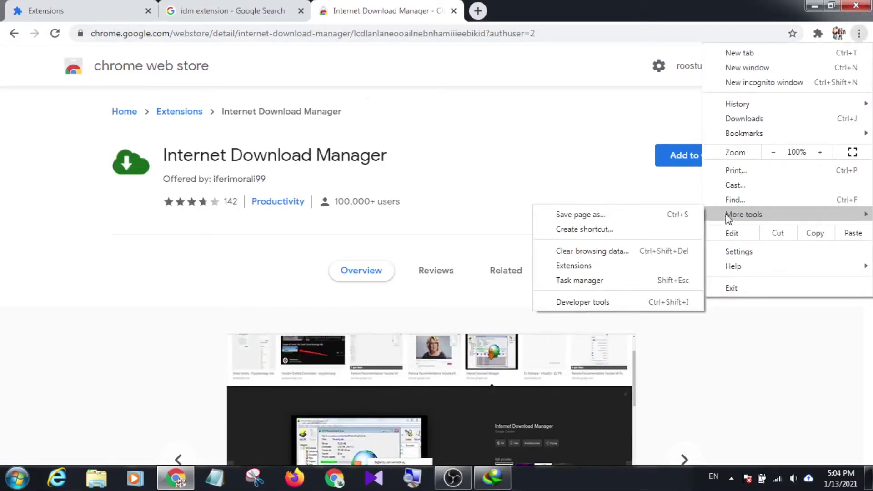
{"action": "left_click", "coordinate": [586, 270]}
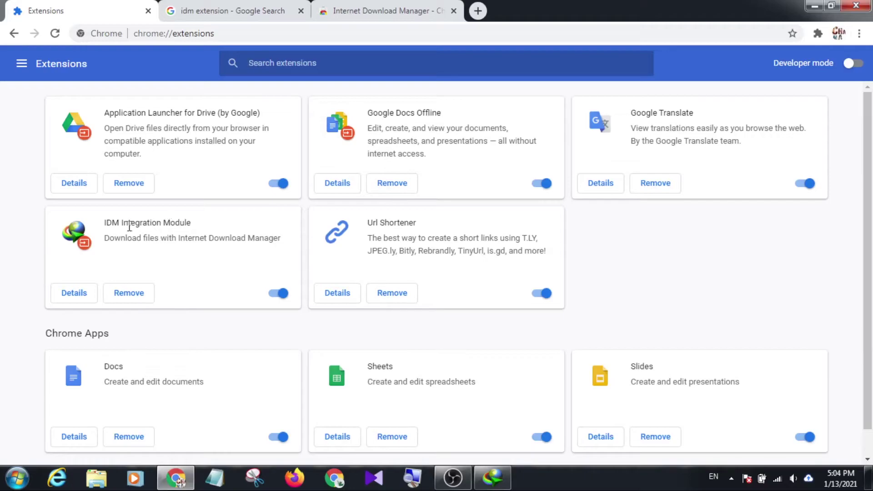
{"action": "left_click_drag", "start_coordinate": [142, 222], "coordinate": [201, 222]}
{"action": "right_click", "coordinate": [194, 225]}
{"action": "left_click", "coordinate": [204, 233]}
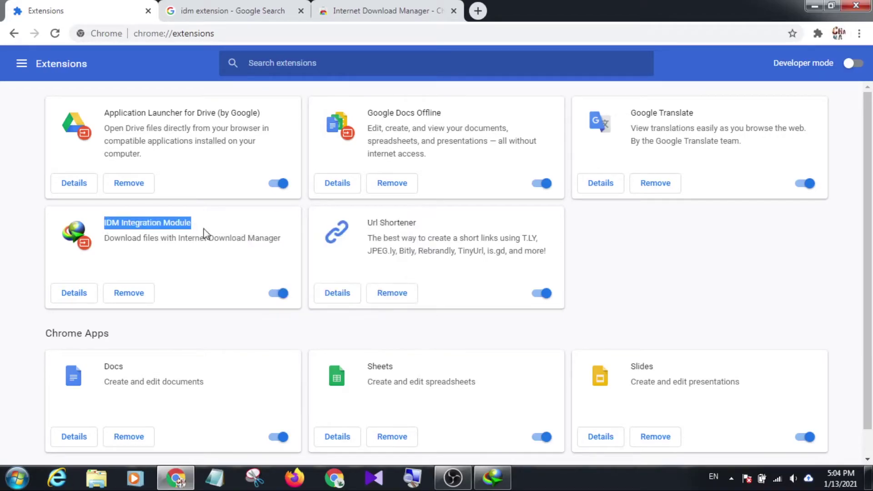
Search the Chrome Web Store for the copied name "IDM Integration Module" and look through the results.
{"action": "left_click", "coordinate": [430, 7]}
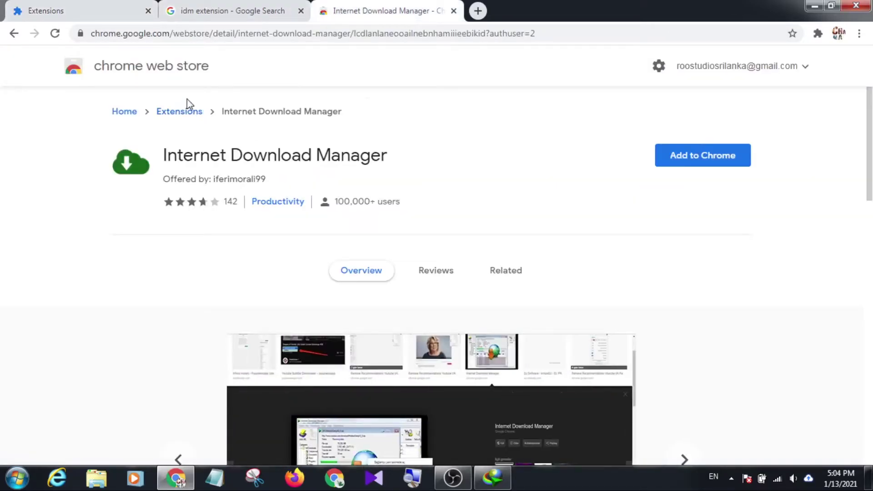
{"action": "left_click", "coordinate": [107, 75]}
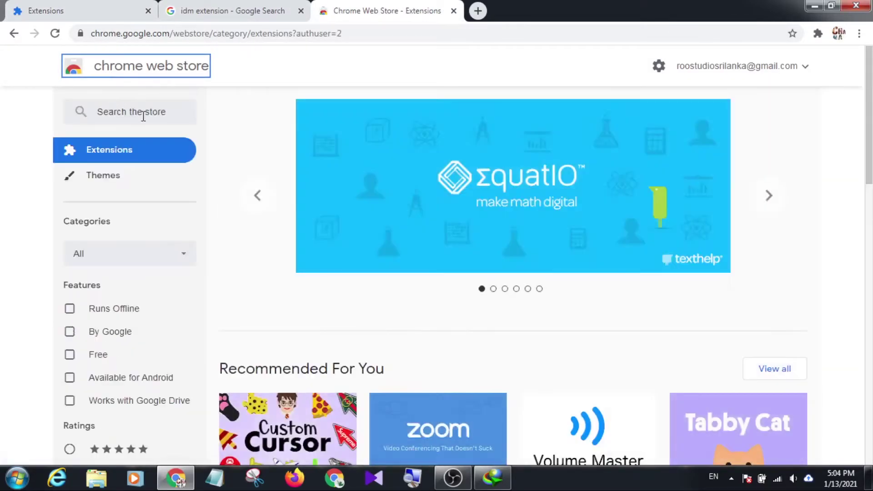
{"action": "left_click", "coordinate": [144, 116]}
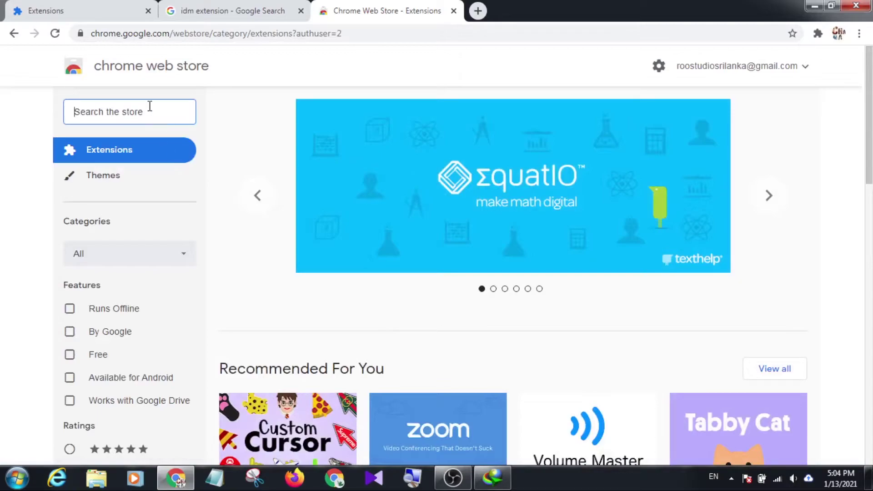
{"action": "right_click", "coordinate": [151, 114]}
{"action": "left_click", "coordinate": [182, 189]}
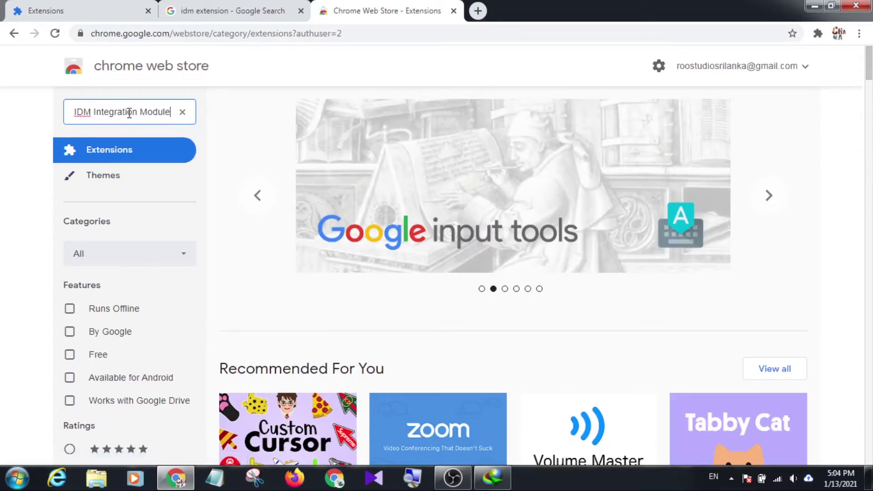
{"action": "key", "text": "Return"}
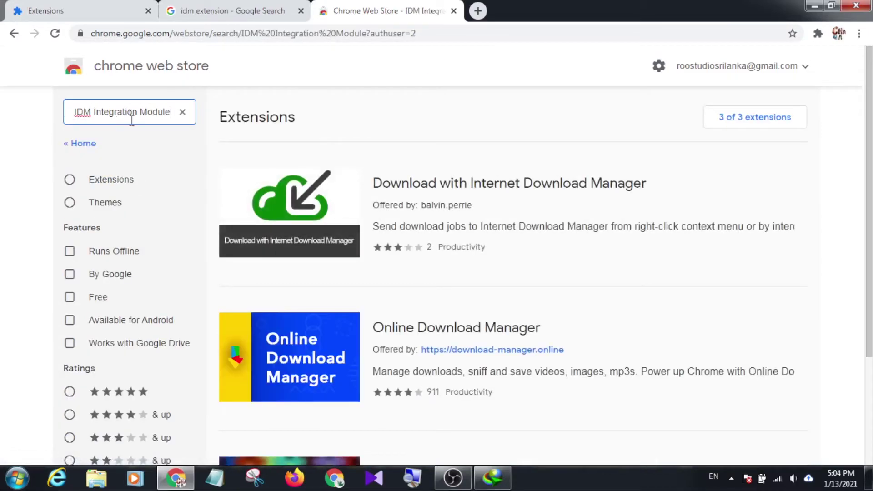
{"action": "scroll", "coordinate": [309, 168], "scroll_direction": "down", "scroll_amount": 3}
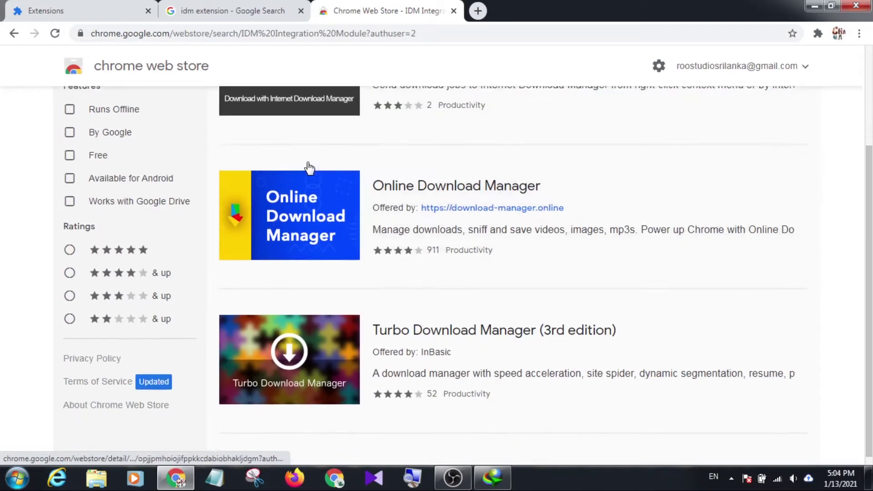
{"action": "scroll", "coordinate": [309, 168], "scroll_direction": "up", "scroll_amount": 3}
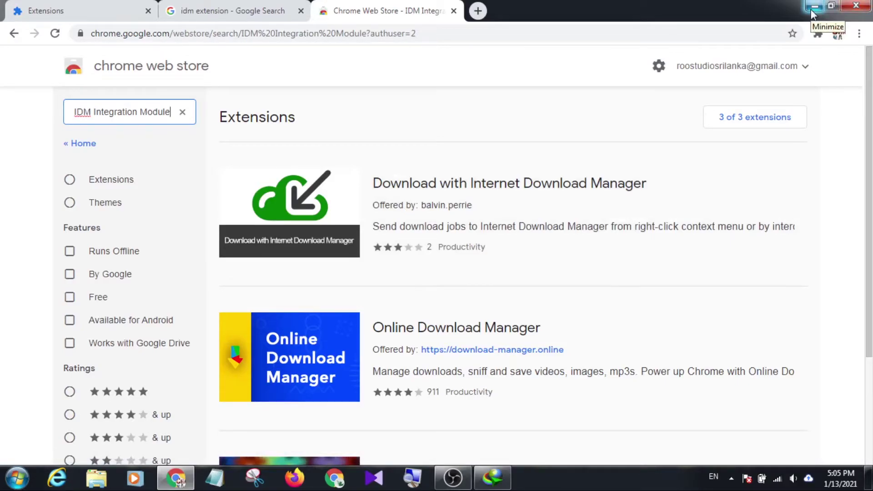
Minimize Chrome and close the Internet Download Manager configuration dialog and main window.
{"action": "left_click", "coordinate": [812, 10]}
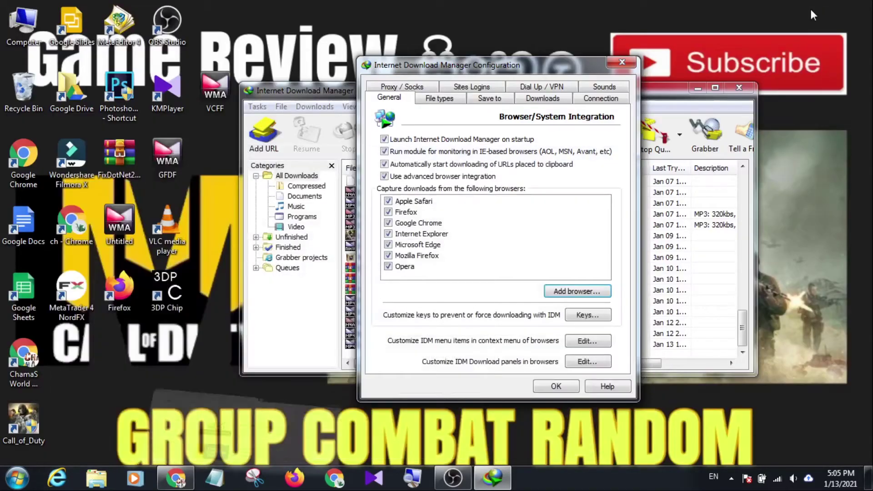
{"action": "left_click", "coordinate": [622, 63]}
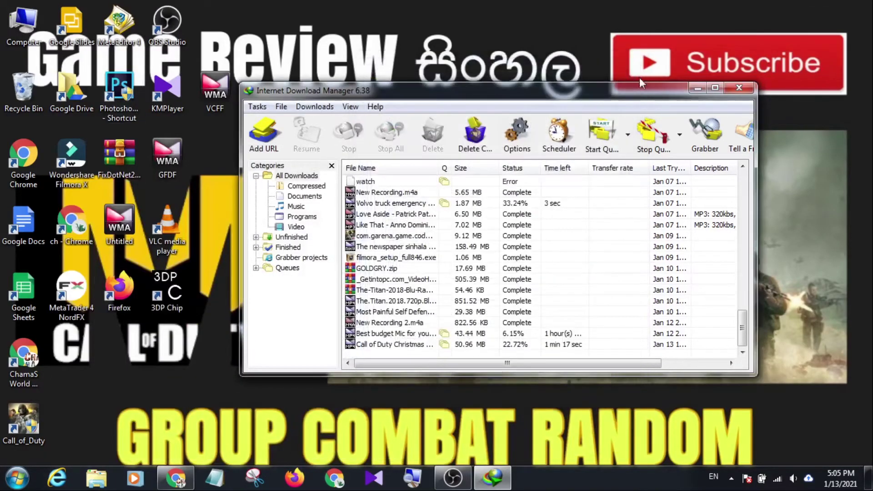
{"action": "left_click", "coordinate": [739, 88]}
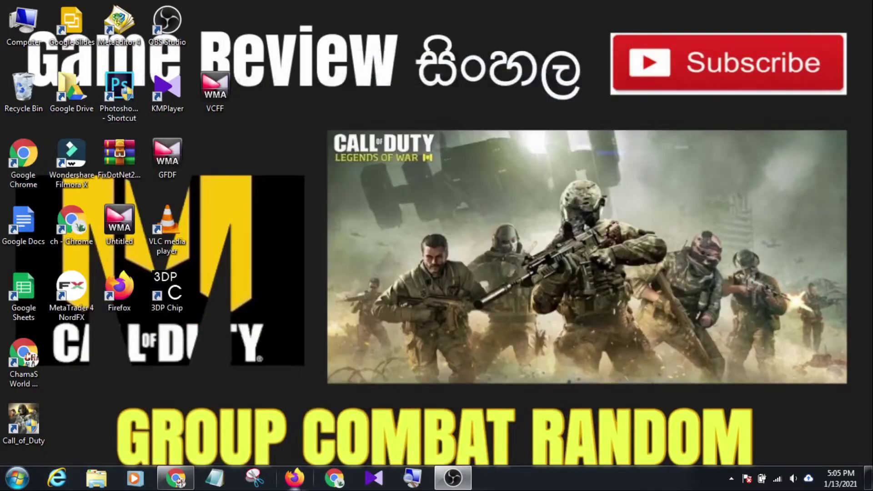
Switch to Firefox and open the page for managing its installed extensions.
{"action": "left_click", "coordinate": [302, 484]}
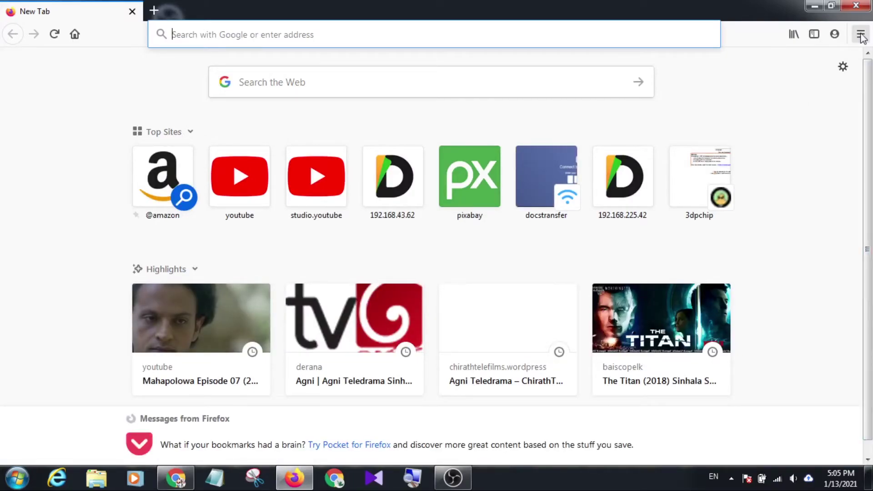
{"action": "left_click", "coordinate": [861, 34]}
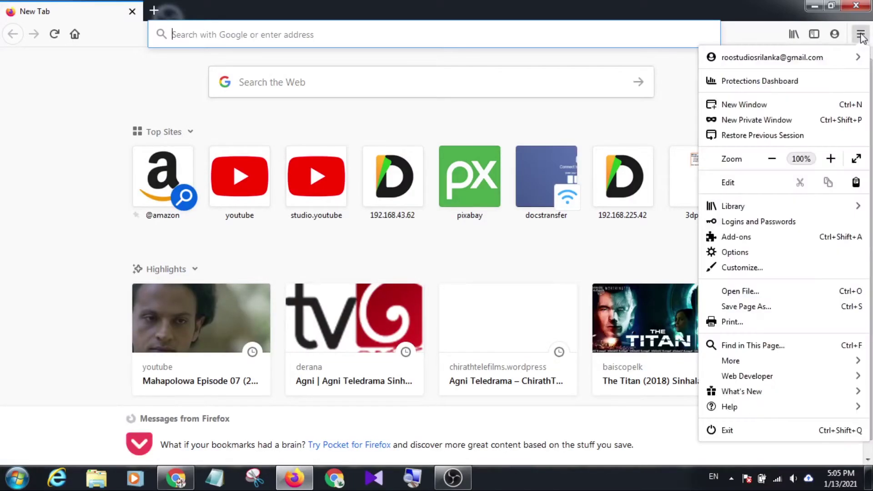
{"action": "left_click", "coordinate": [752, 252]}
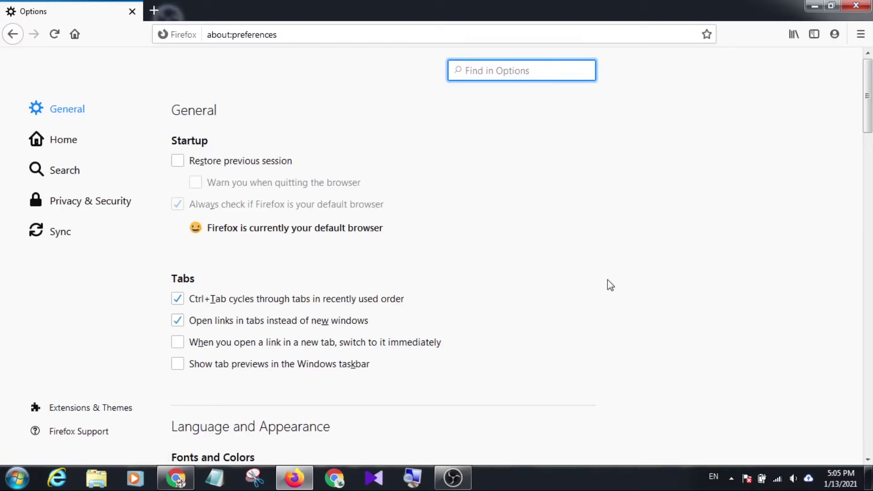
{"action": "scroll", "coordinate": [66, 412], "scroll_direction": "down", "scroll_amount": 3}
{"action": "left_click", "coordinate": [68, 408]}
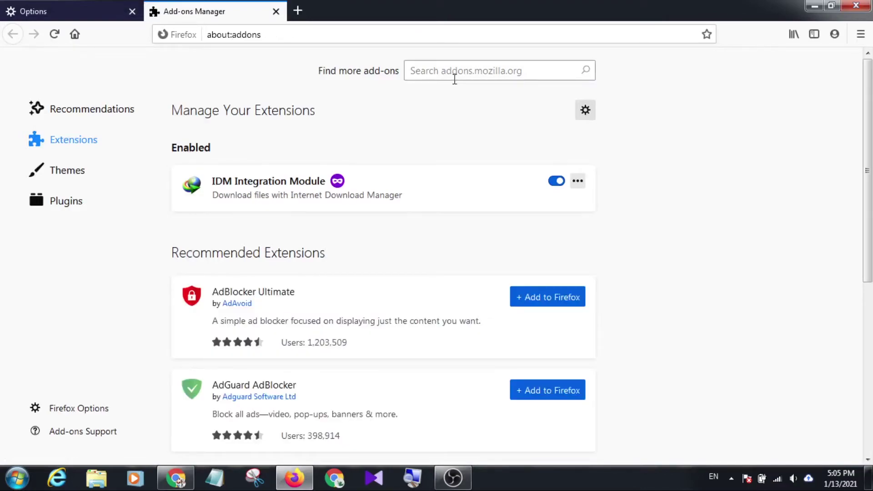
Search the Firefox add-ons site for "idn".
{"action": "left_click", "coordinate": [478, 77]}
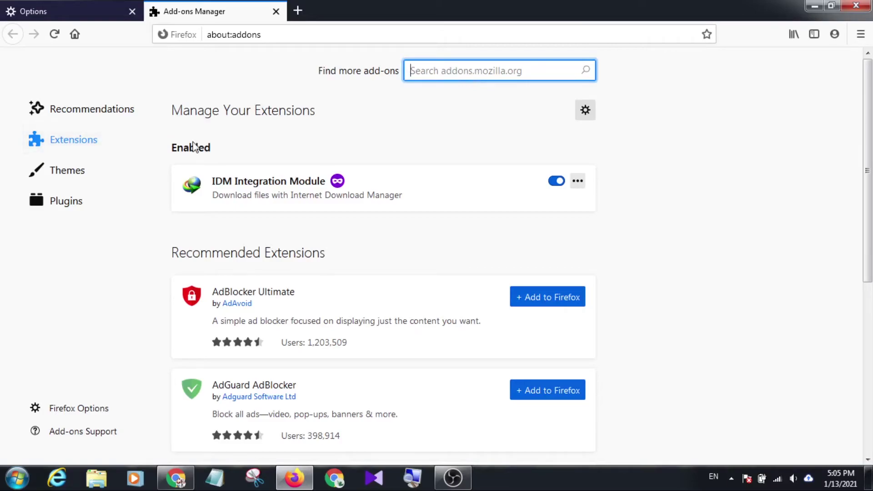
{"action": "type", "text": "idn"}
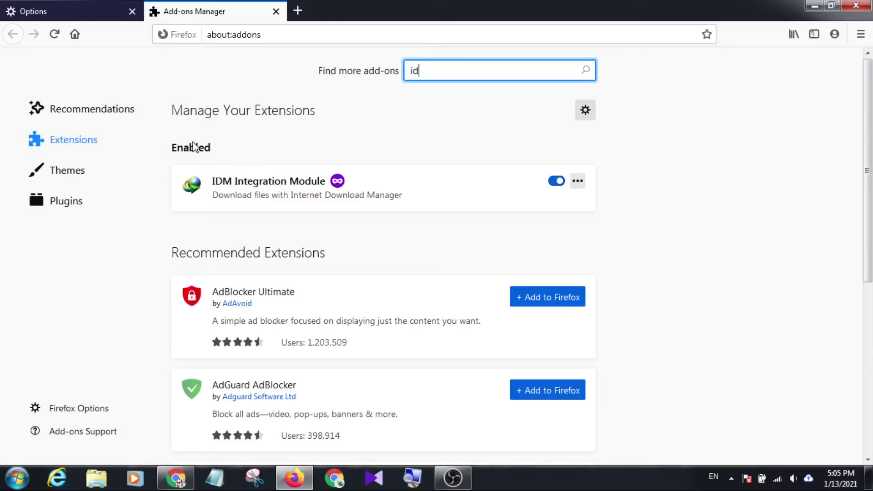
{"action": "left_click", "coordinate": [587, 71]}
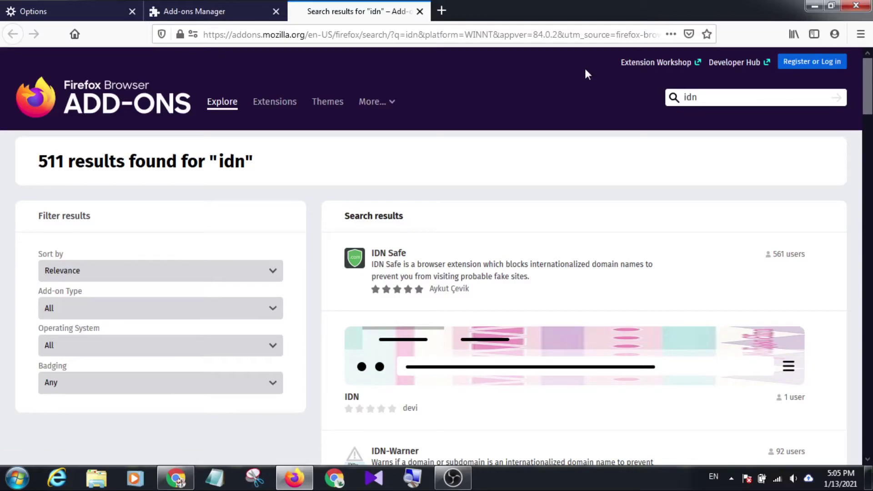
Change the add-on search term to "idm", and open and look through the suggested "IDM Integration Module" page.
{"action": "left_click", "coordinate": [799, 96]}
{"action": "left_click", "coordinate": [710, 97]}
{"action": "key", "text": "BackSpace"}
{"action": "type", "text": "m"}
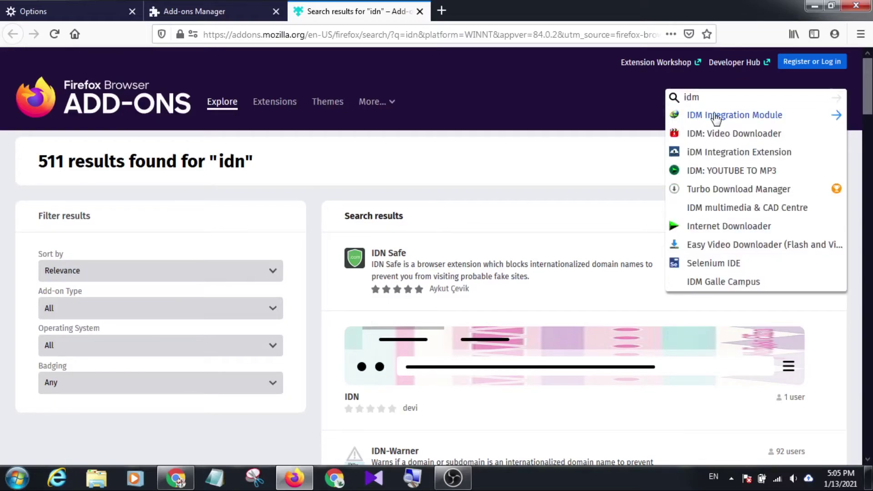
{"action": "left_click", "coordinate": [695, 116]}
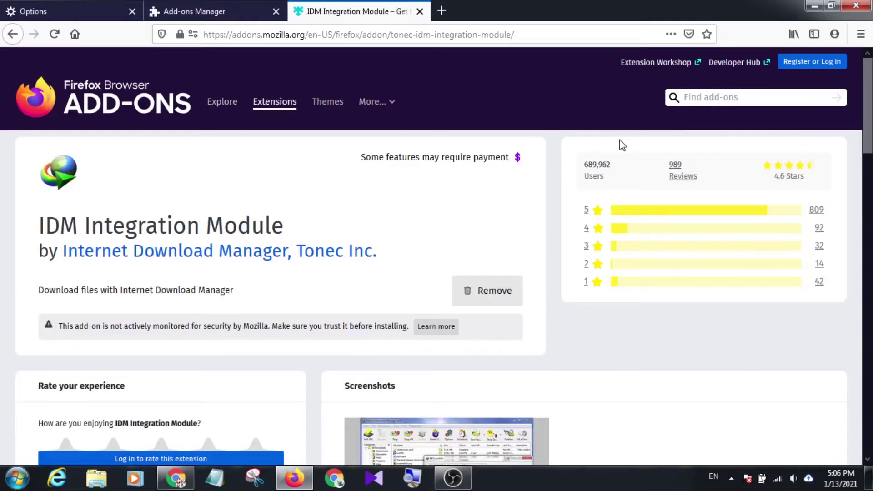
{"action": "scroll", "coordinate": [342, 222], "scroll_direction": "down", "scroll_amount": 4}
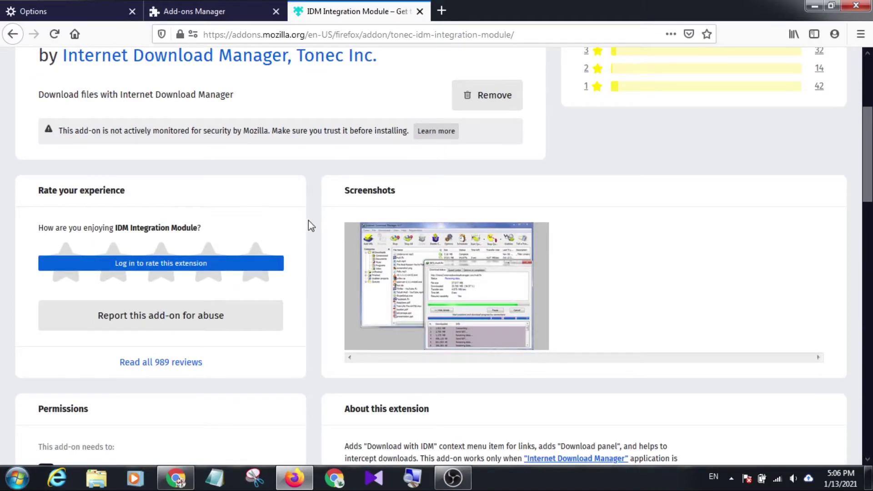
{"action": "scroll", "coordinate": [308, 220], "scroll_direction": "up", "scroll_amount": 4}
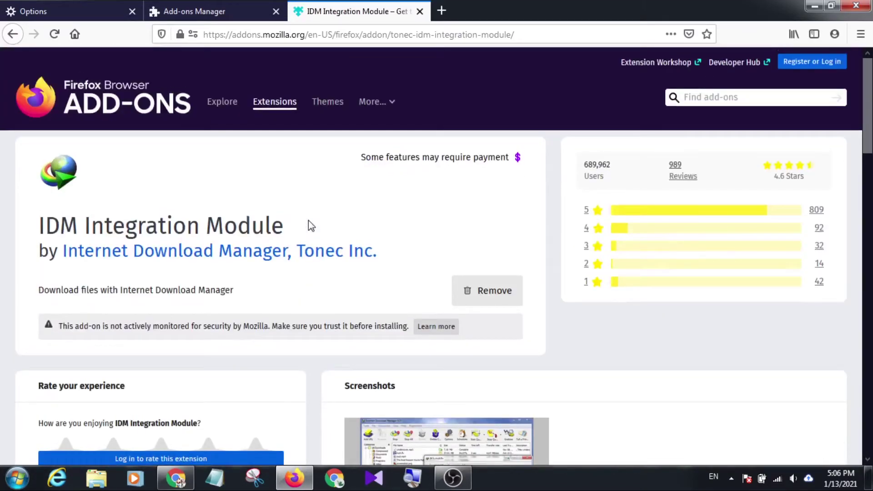
{"action": "scroll", "coordinate": [308, 220], "scroll_direction": "down", "scroll_amount": 9}
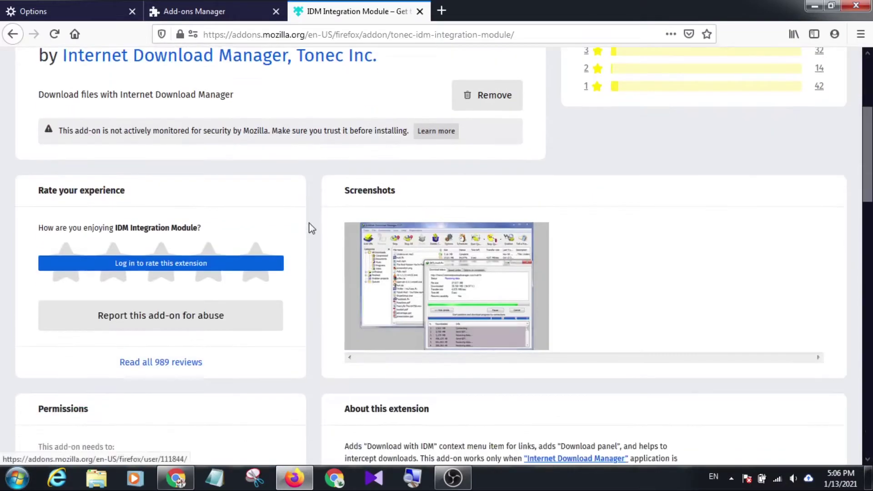
{"action": "scroll", "coordinate": [310, 227], "scroll_direction": "up", "scroll_amount": 9}
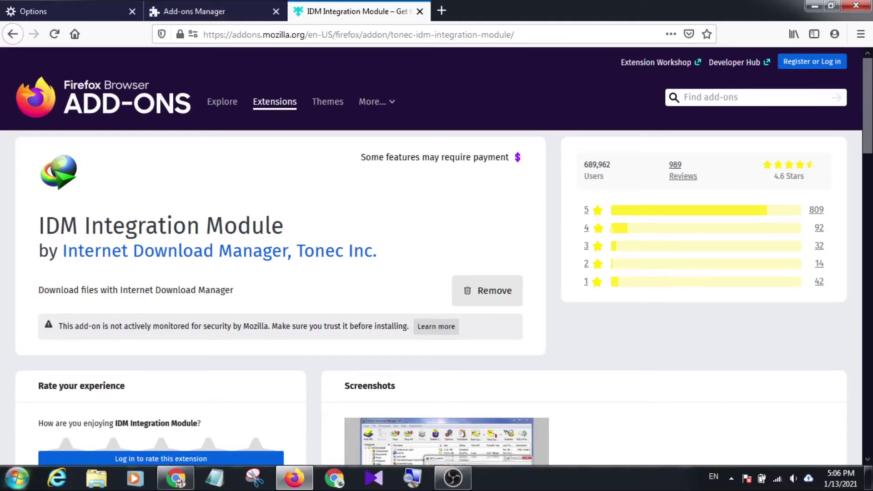
Close Firefox together with all of its open tabs.
{"action": "left_click", "coordinate": [18, 477]}
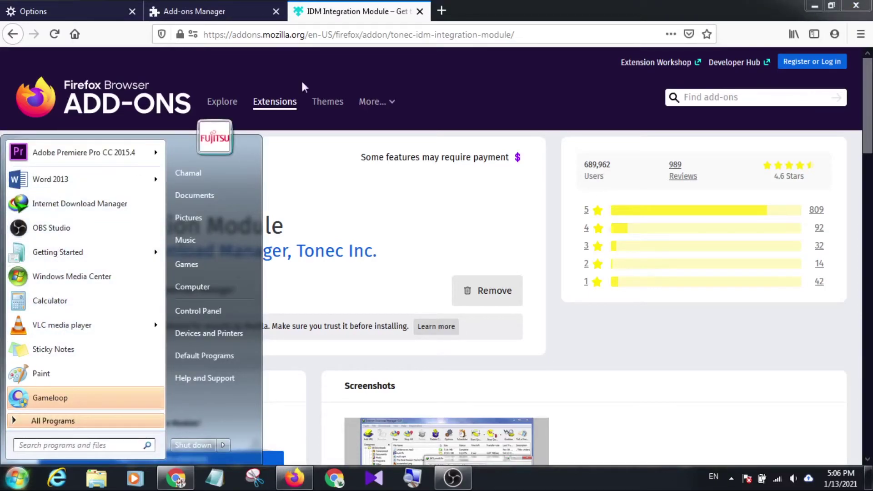
{"action": "left_click", "coordinate": [384, 16]}
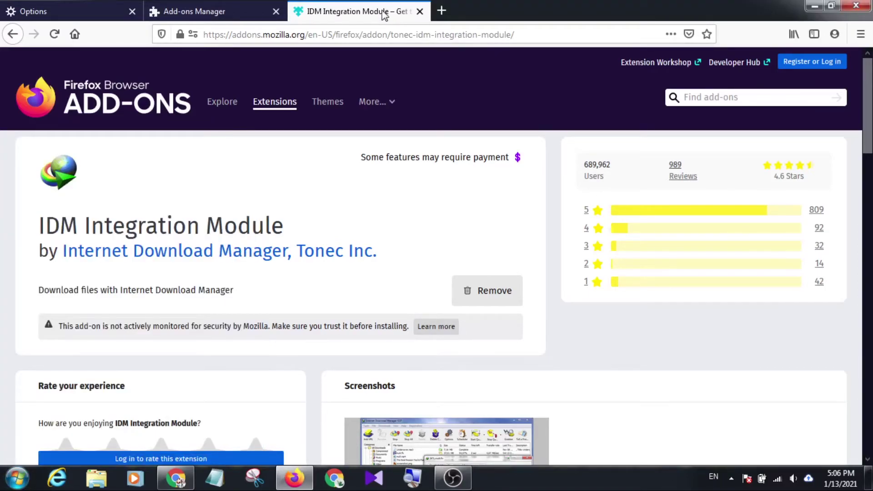
{"action": "left_click", "coordinate": [855, 6]}
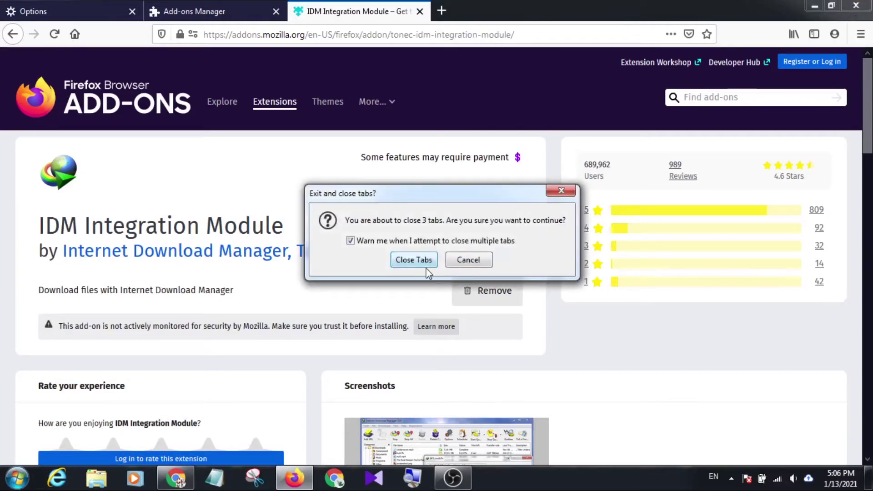
{"action": "left_click", "coordinate": [414, 261]}
Launch Internet Download Manager and open its configuration options.
{"action": "left_click", "coordinate": [17, 477]}
{"action": "left_click", "coordinate": [28, 221]}
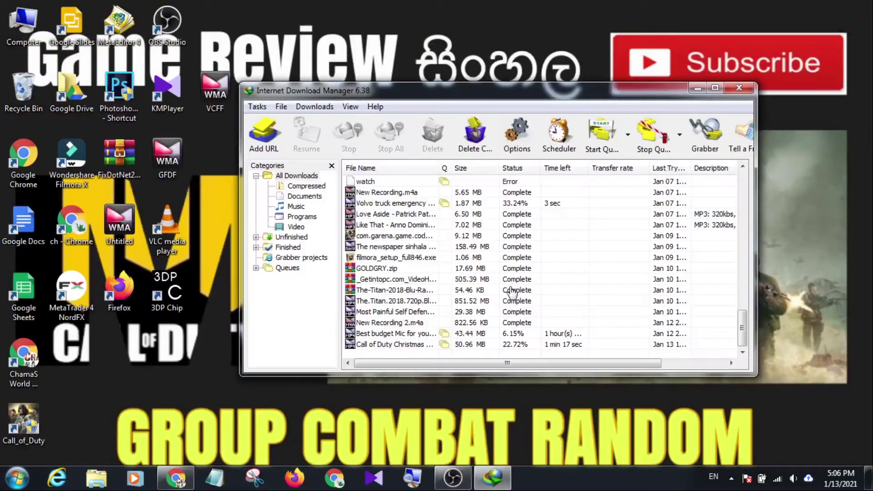
{"action": "left_click", "coordinate": [314, 107]}
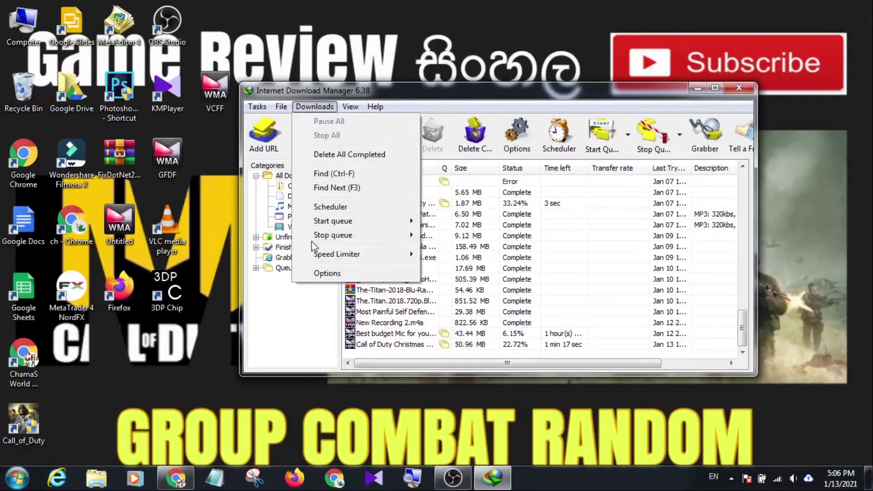
{"action": "left_click", "coordinate": [325, 274]}
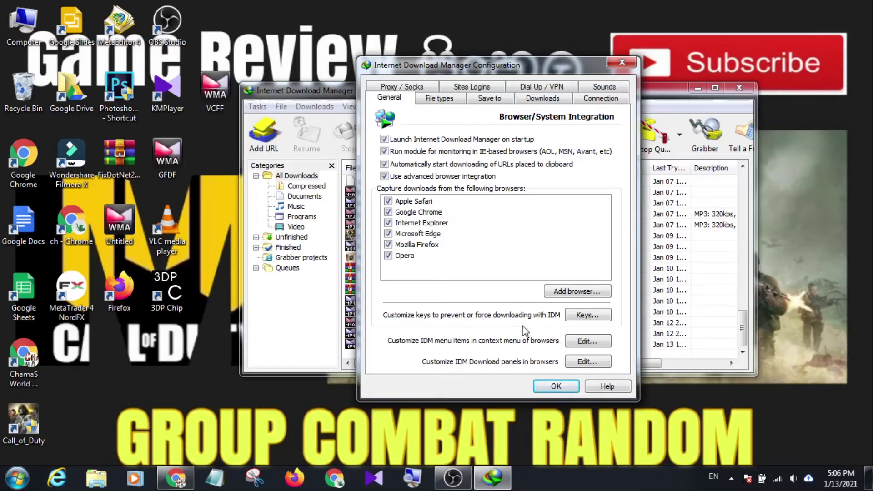
Review the special keys settings and the IDM context menu items for Internet Explorer and Firefox, accepting both dialogs.
{"action": "left_click", "coordinate": [586, 315]}
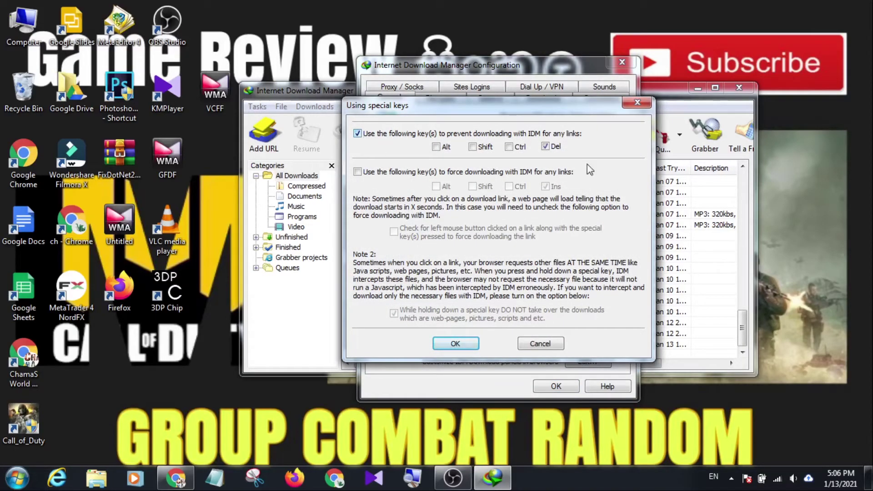
{"action": "left_click", "coordinate": [456, 344]}
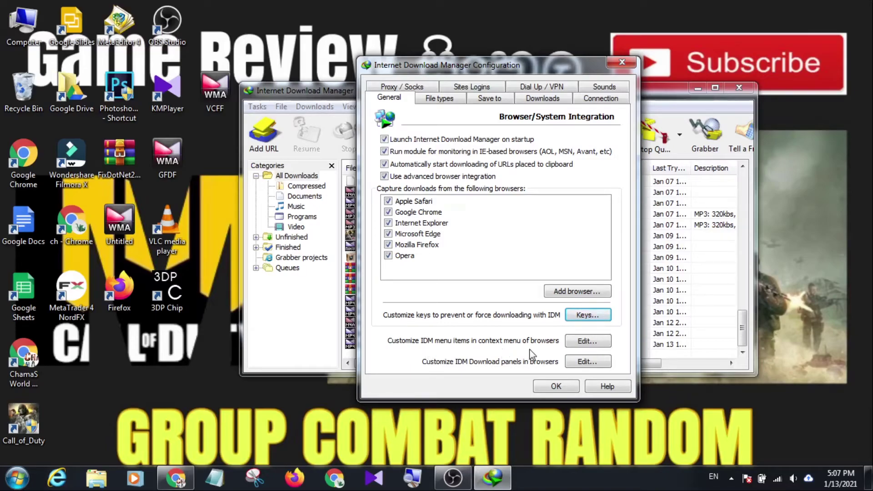
{"action": "left_click", "coordinate": [587, 341]}
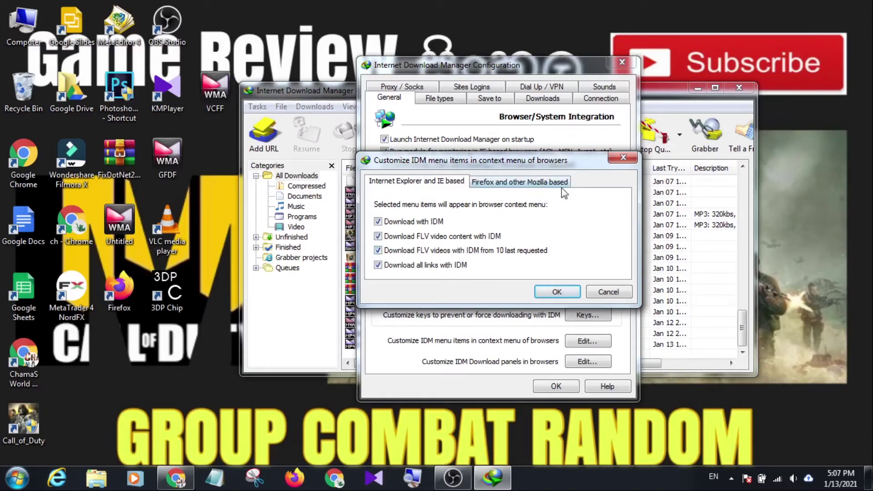
{"action": "left_click", "coordinate": [544, 182]}
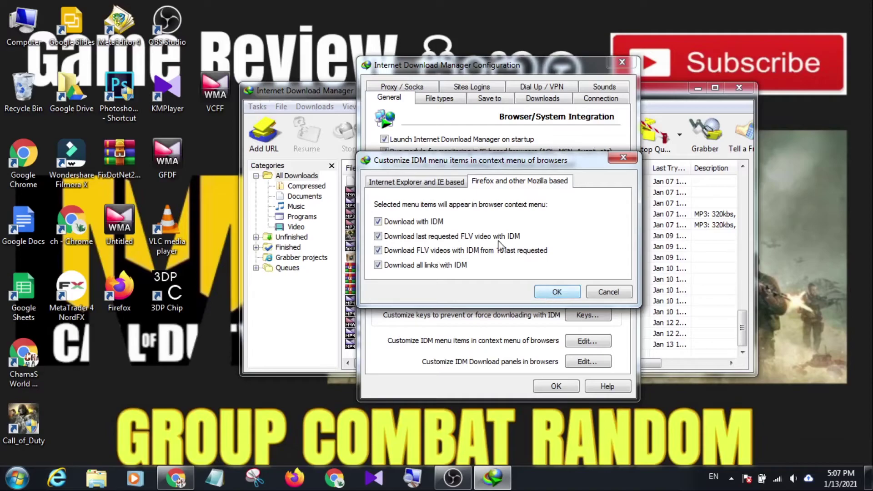
{"action": "left_click", "coordinate": [556, 295]}
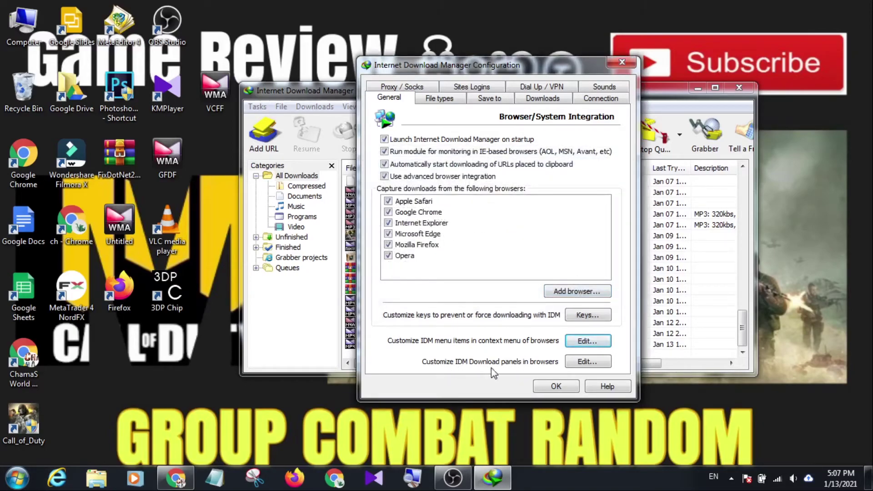
Review the browser download panel settings for web-players, including the file type list, and for selected files, and accept the dialog.
{"action": "left_click", "coordinate": [576, 365]}
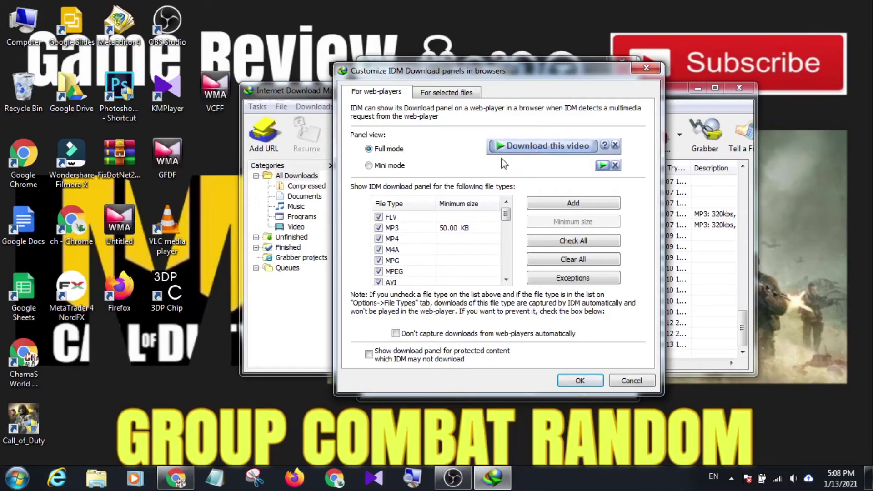
{"action": "left_click_drag", "start_coordinate": [506, 212], "coordinate": [504, 286]}
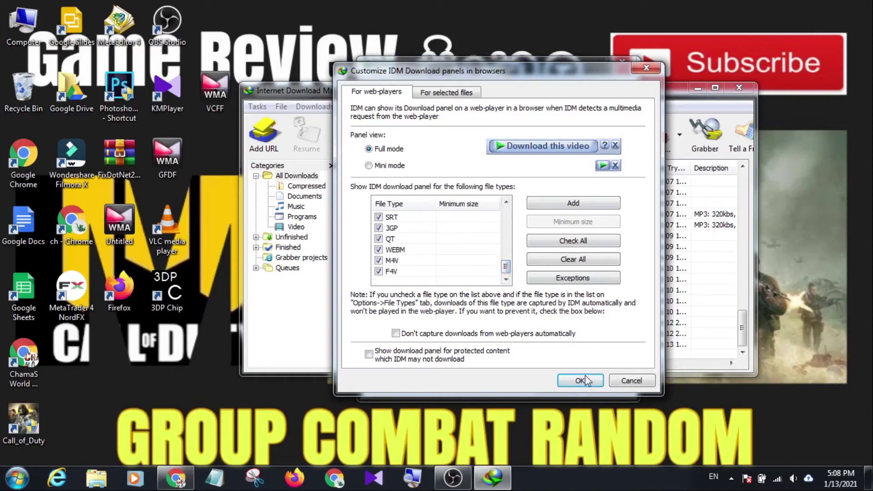
{"action": "left_click", "coordinate": [454, 93]}
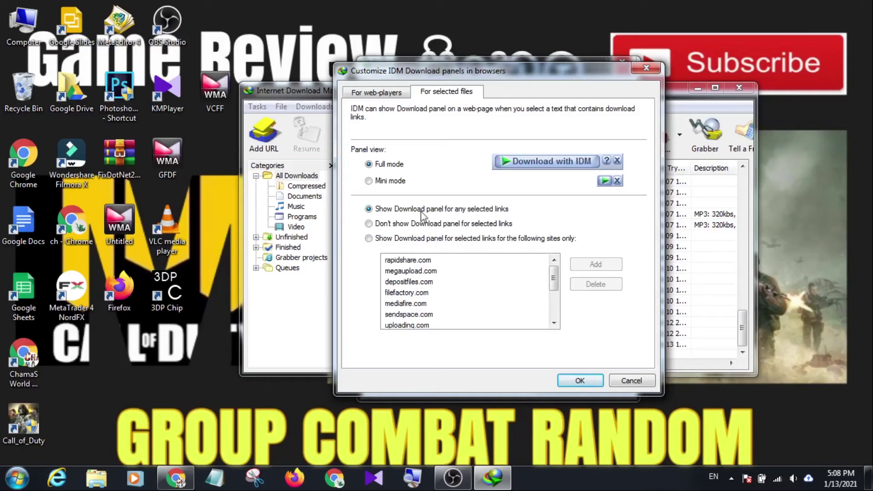
{"action": "left_click", "coordinate": [360, 91]}
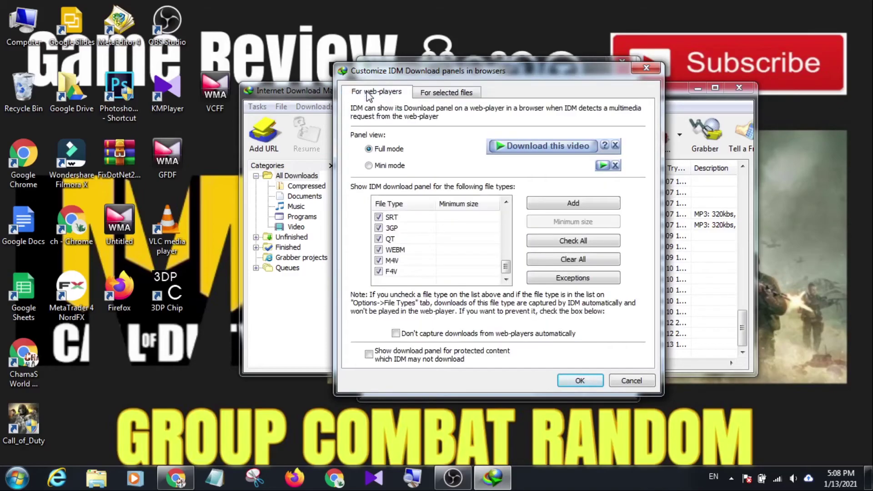
{"action": "left_click", "coordinate": [581, 384]}
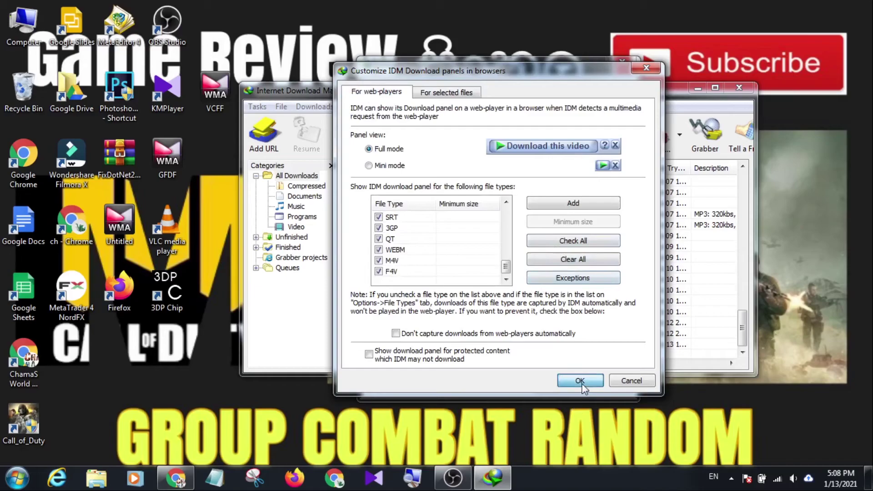